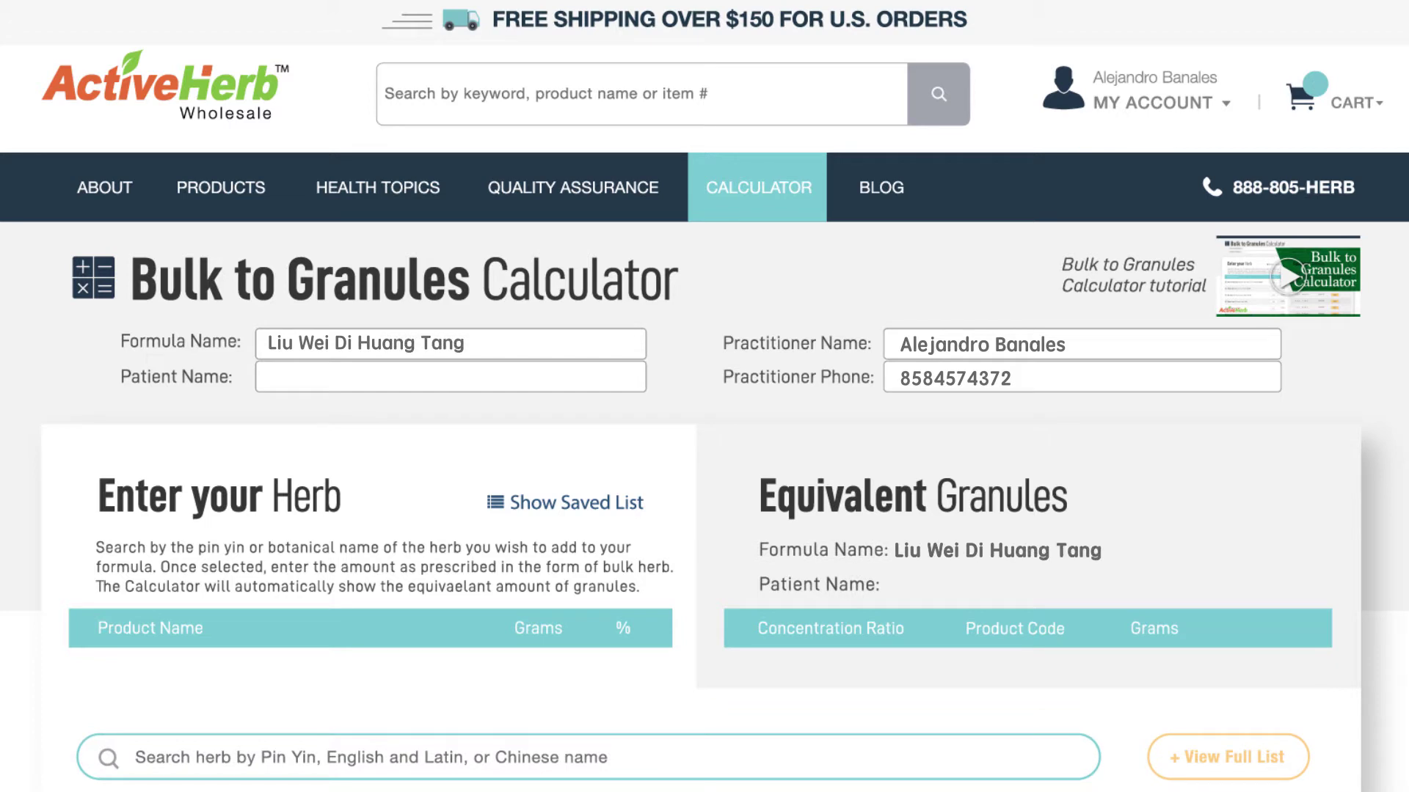
- Enter the patient's full name and add the herb Shu Di Huang to the formula at 3.2 grams
{"action": "type", "text": "John Doe"}
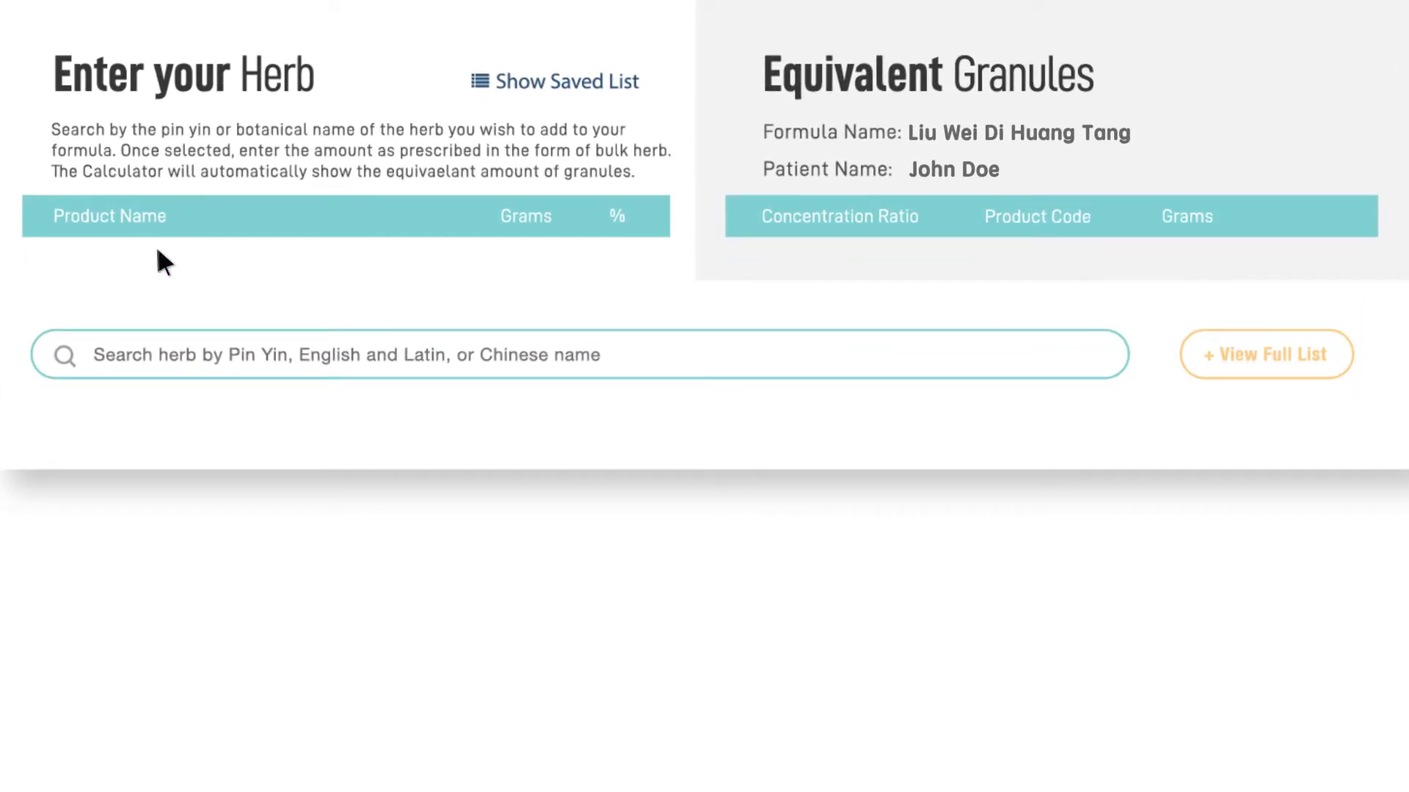
{"action": "left_click", "coordinate": [87, 355]}
{"action": "type", "text": "s"}
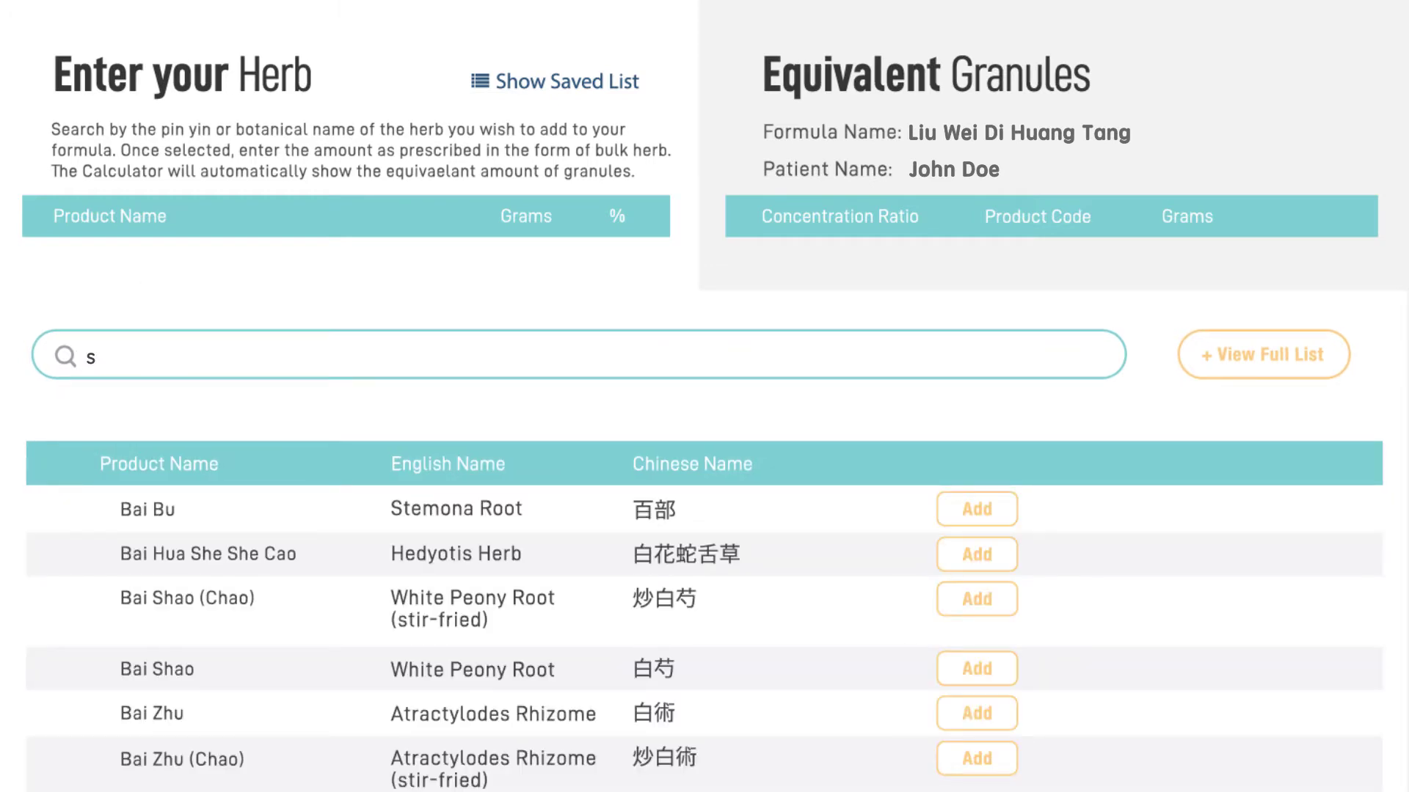
{"action": "type", "text": "h"}
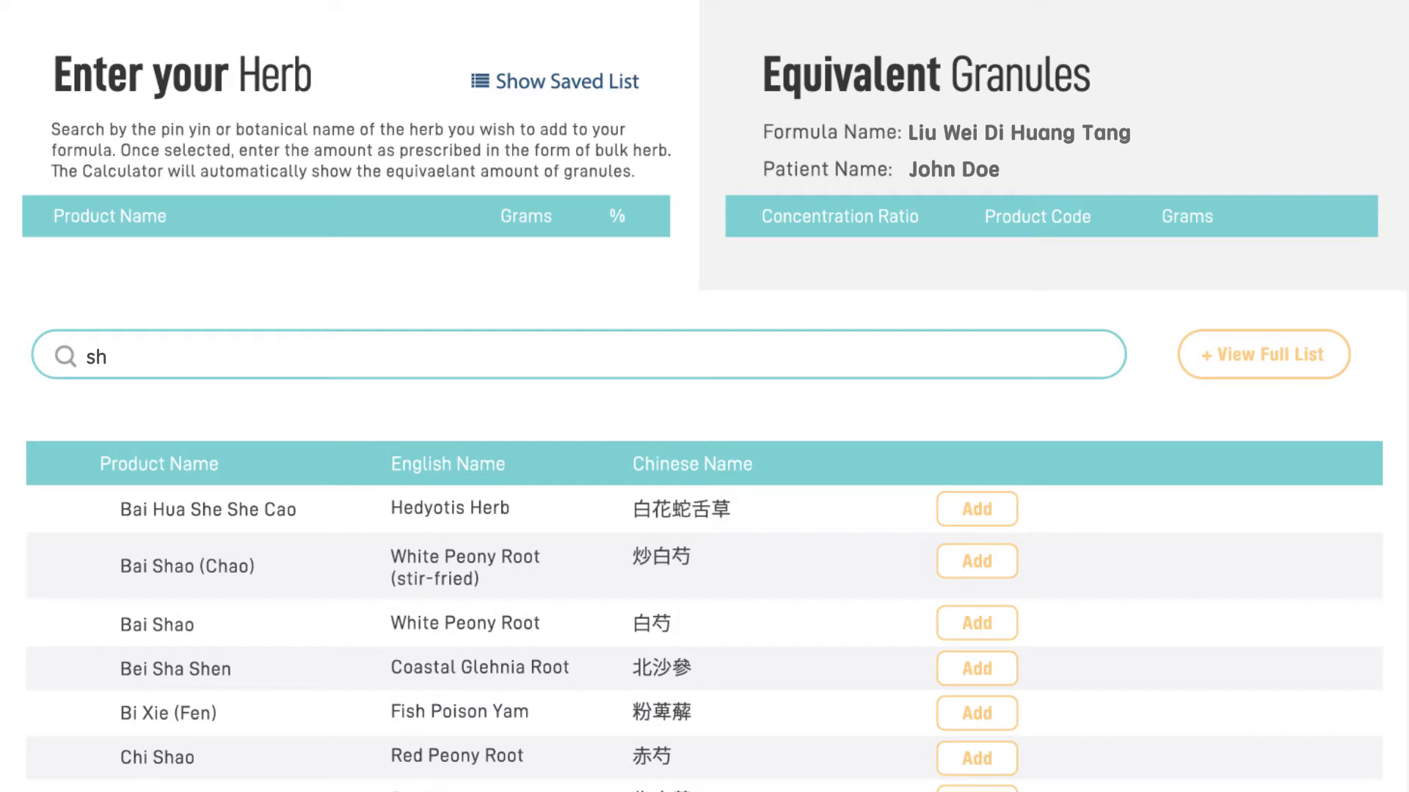
{"action": "type", "text": "u"}
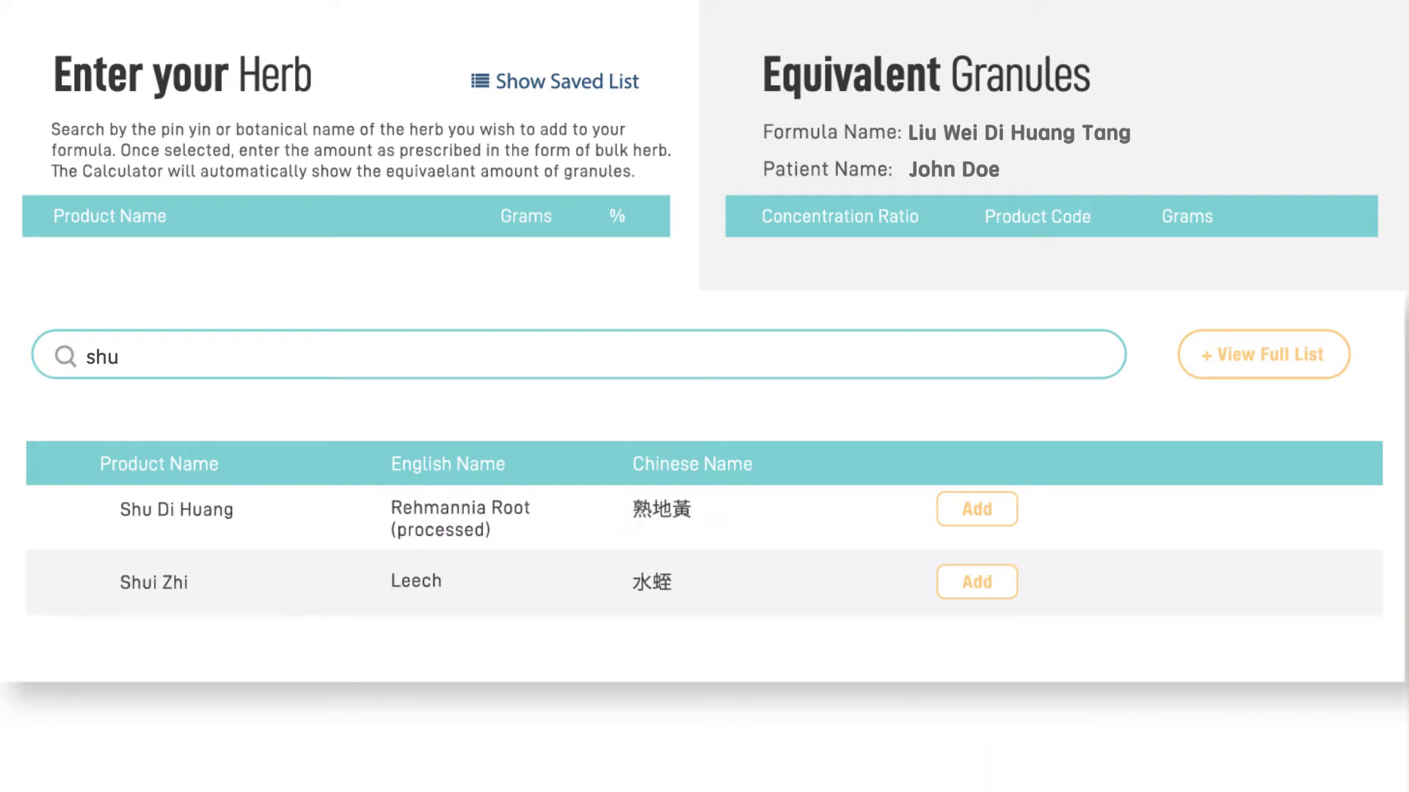
{"action": "left_click", "coordinate": [142, 515]}
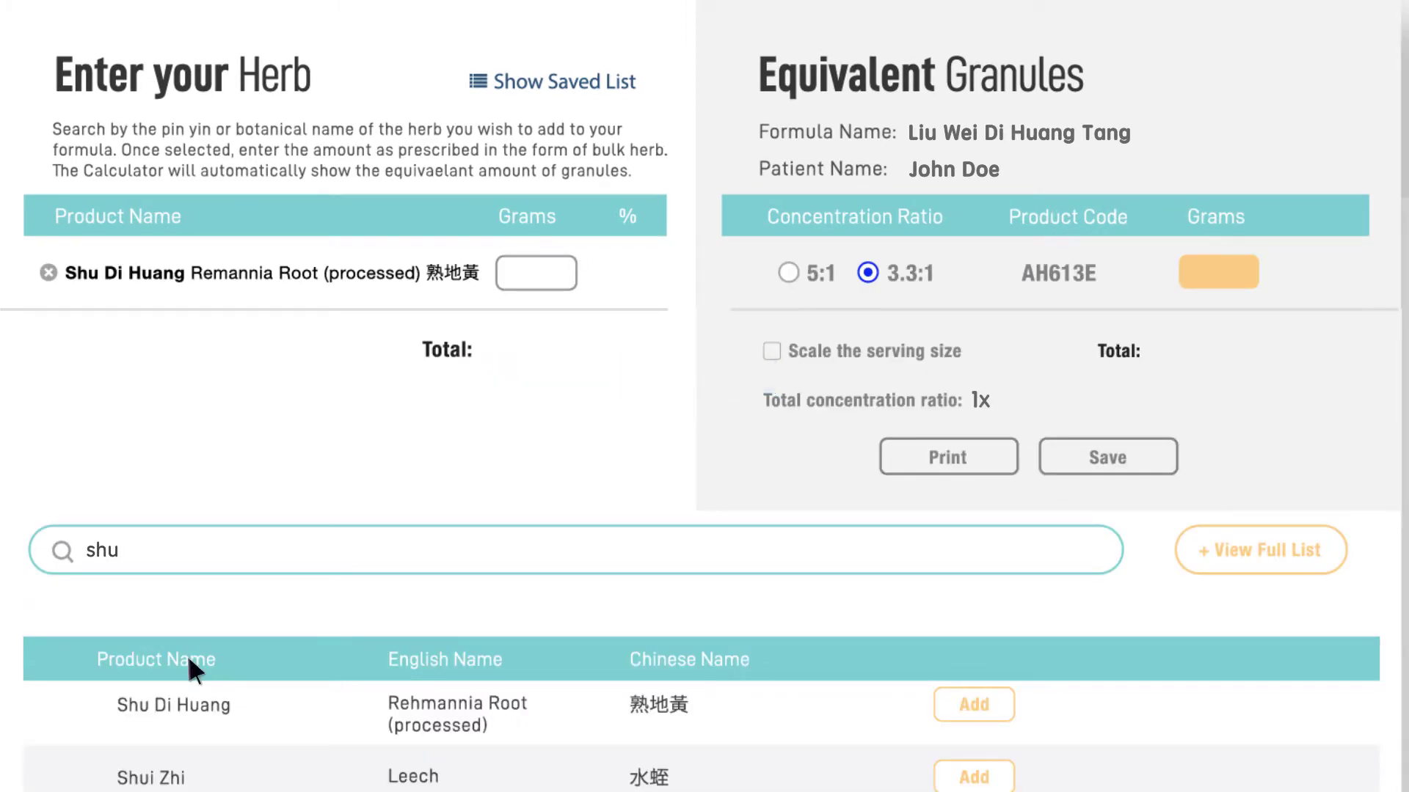
{"action": "type", "text": "3.2"}
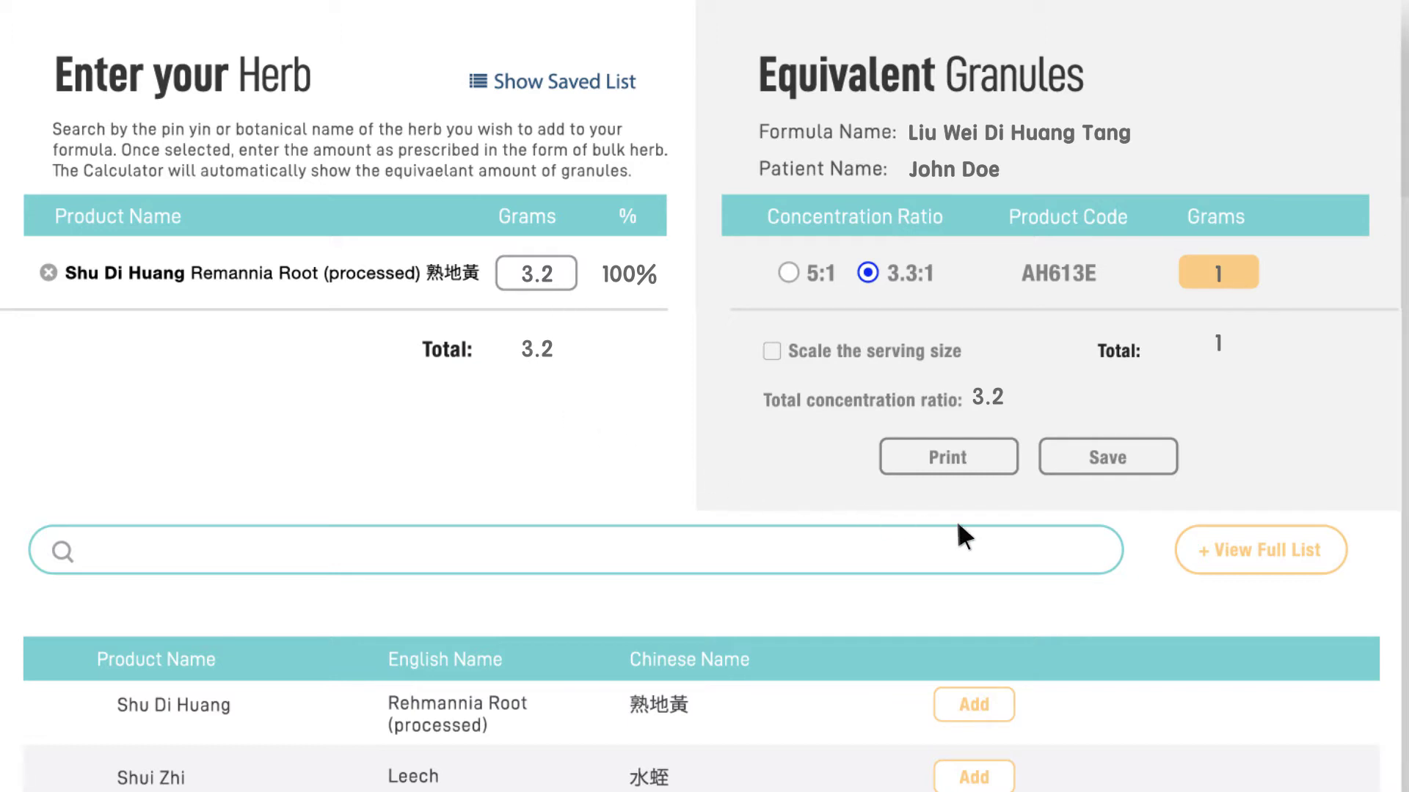
- Add Shan Zhu Yu (Cornus Fruit) from the full herb list and set its amount to 1.6 grams
{"action": "left_click", "coordinate": [1211, 565]}
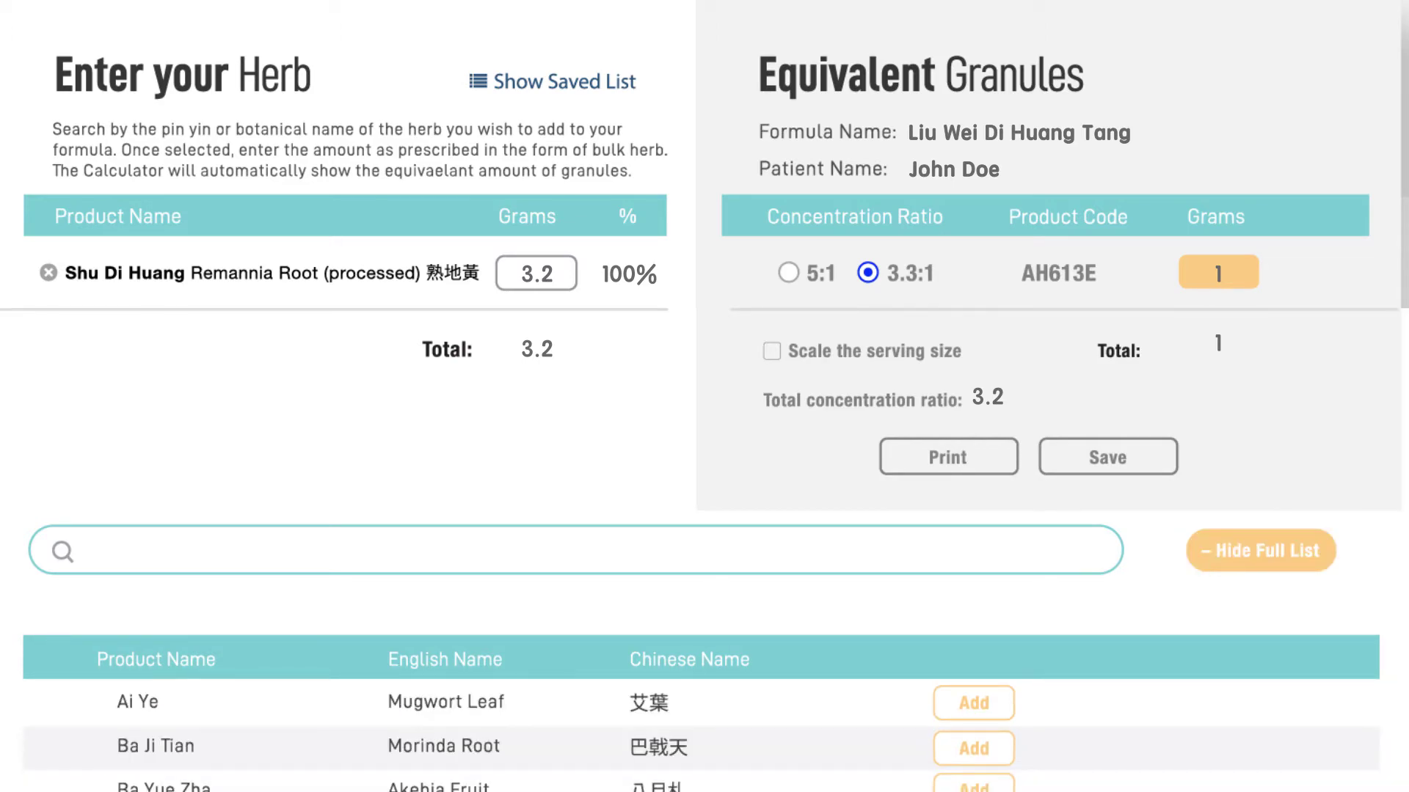
{"action": "scroll", "coordinate": [704, 397], "scroll_direction": "down", "scroll_amount": 20}
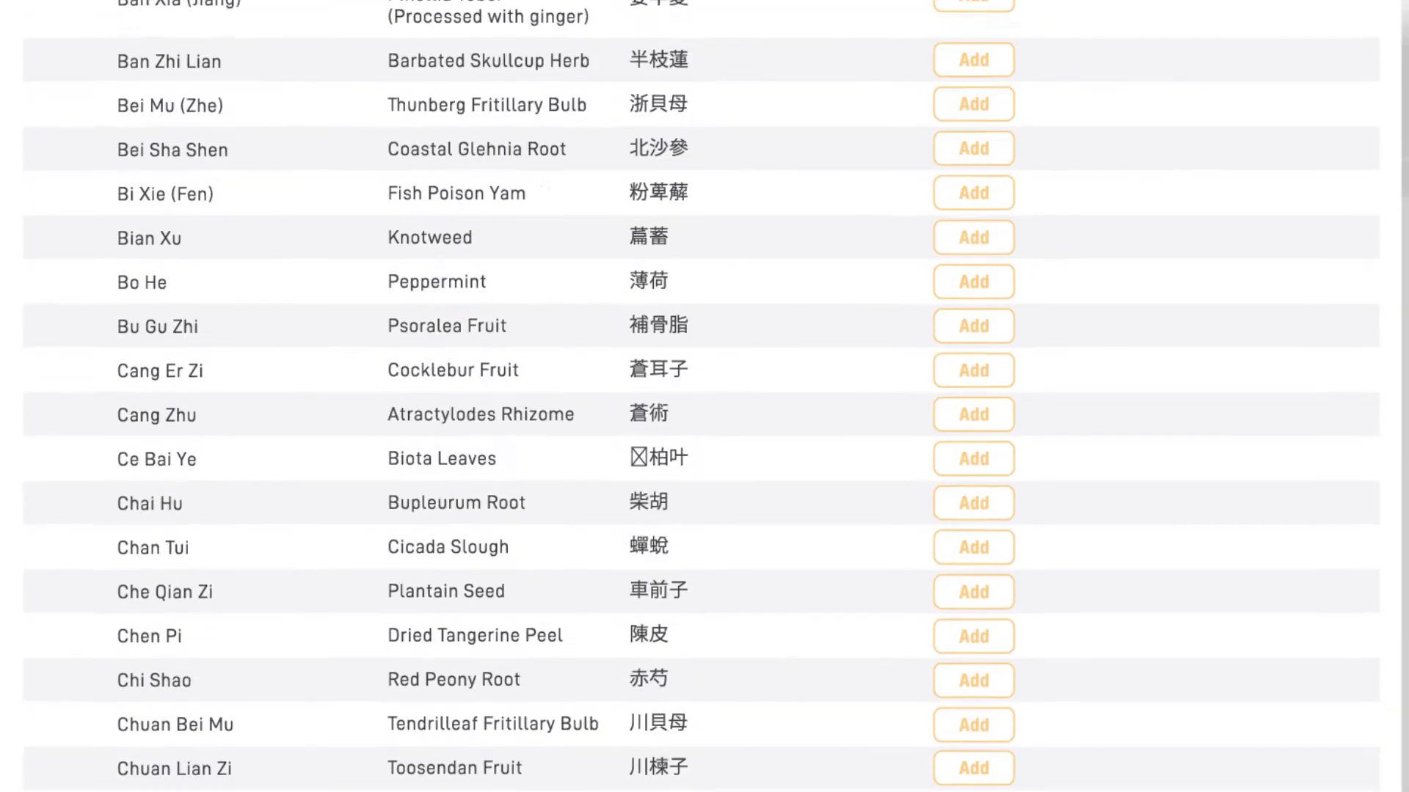
{"action": "scroll", "coordinate": [704, 396], "scroll_direction": "down", "scroll_amount": 20}
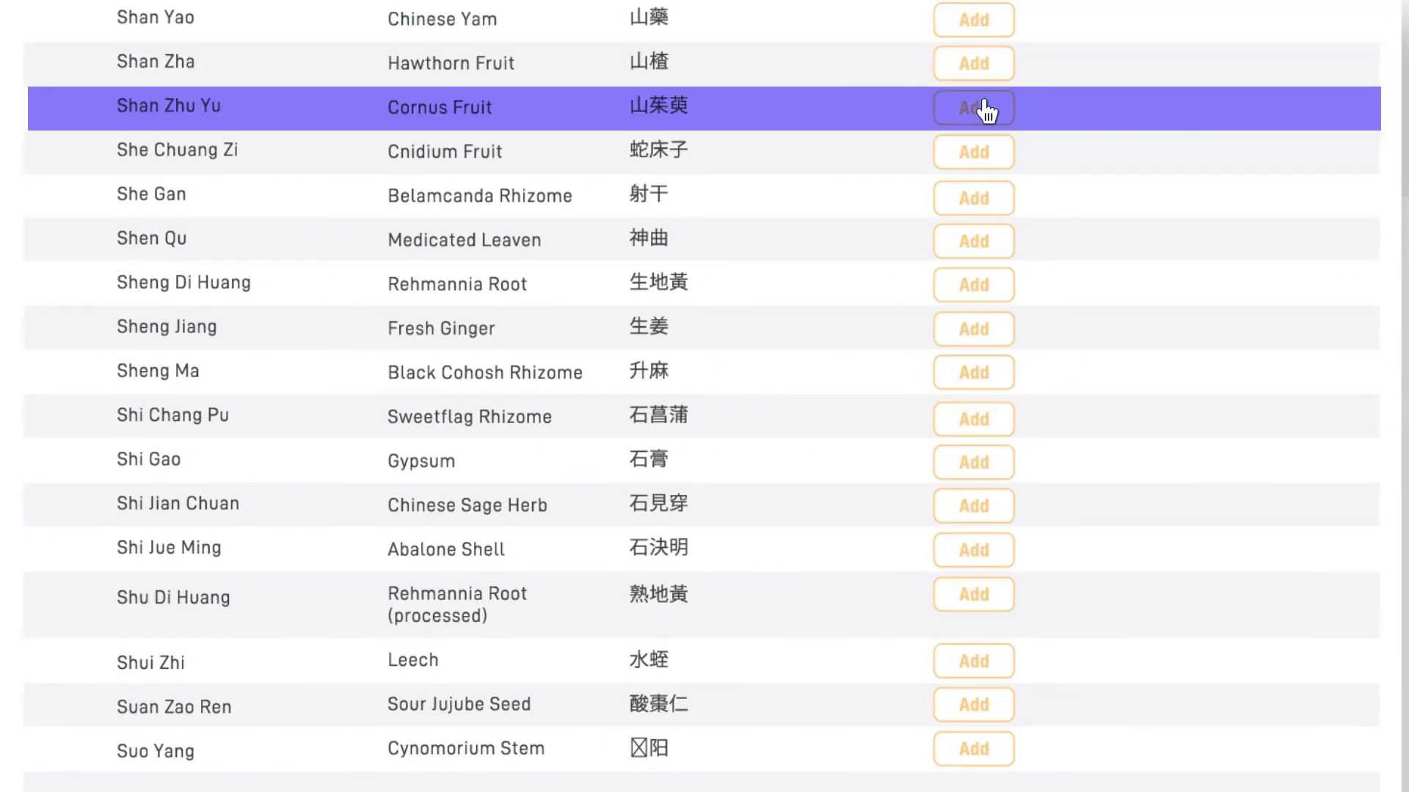
{"action": "left_click", "coordinate": [985, 110]}
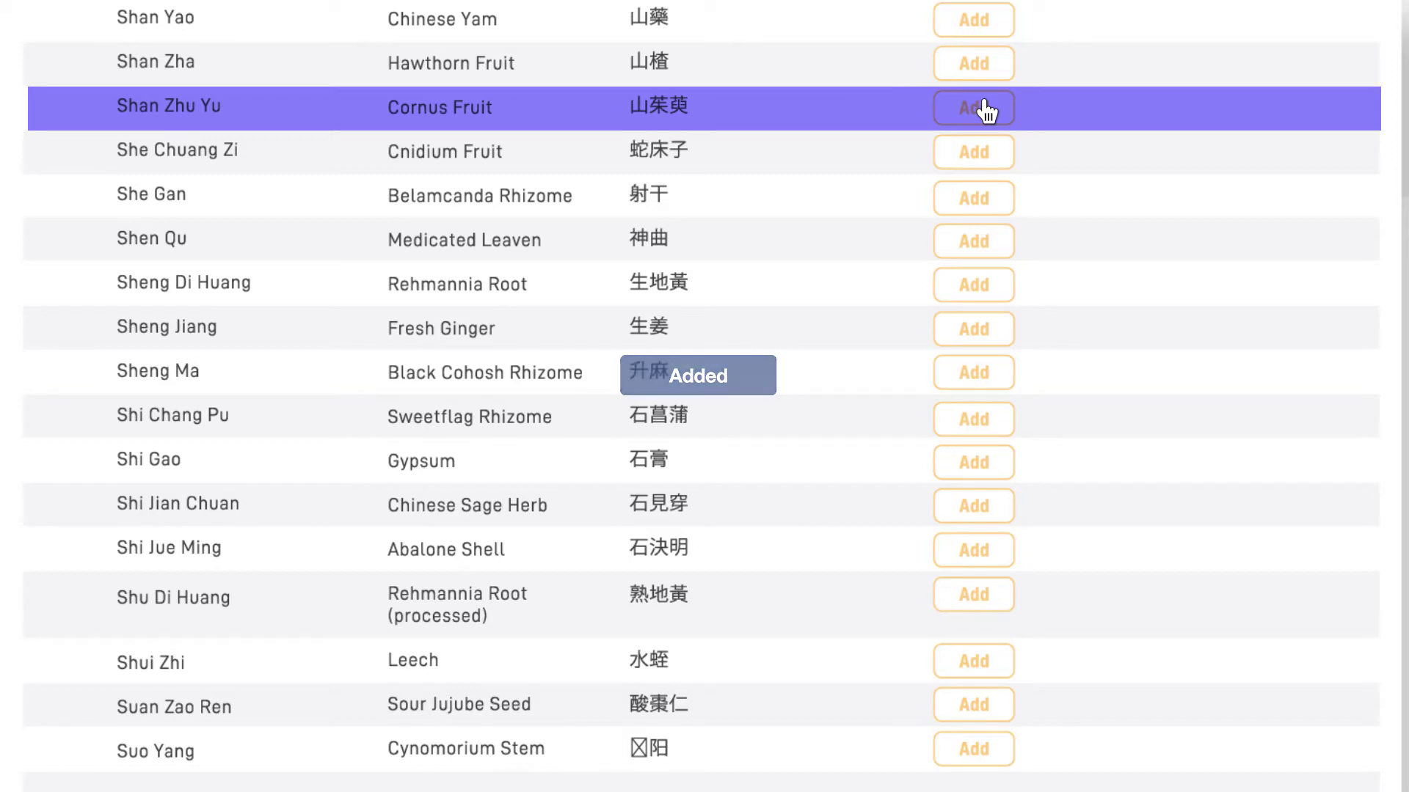
{"action": "scroll", "coordinate": [1378, 474], "scroll_direction": "up", "scroll_amount": 20}
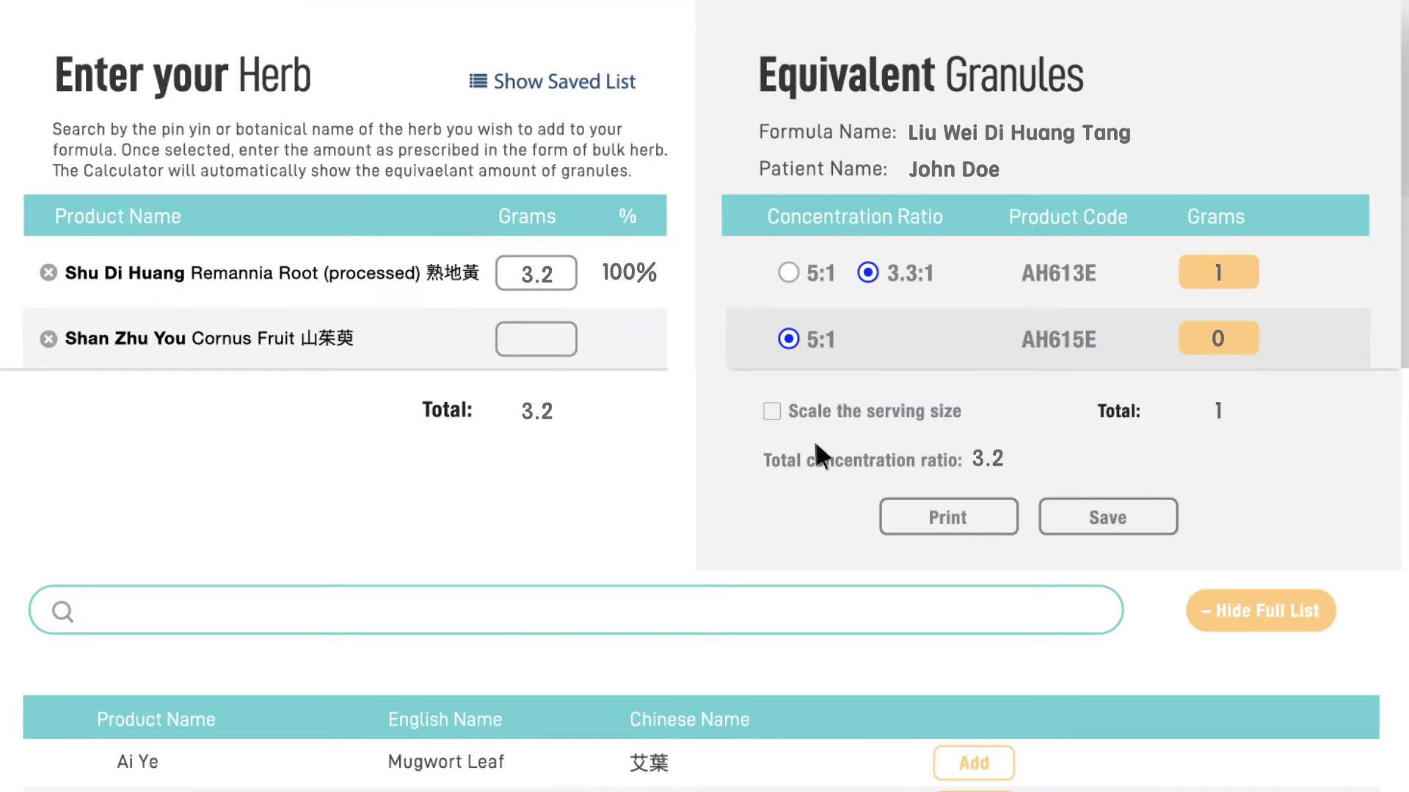
{"action": "left_click", "coordinate": [543, 349]}
{"action": "type", "text": "1.6"}
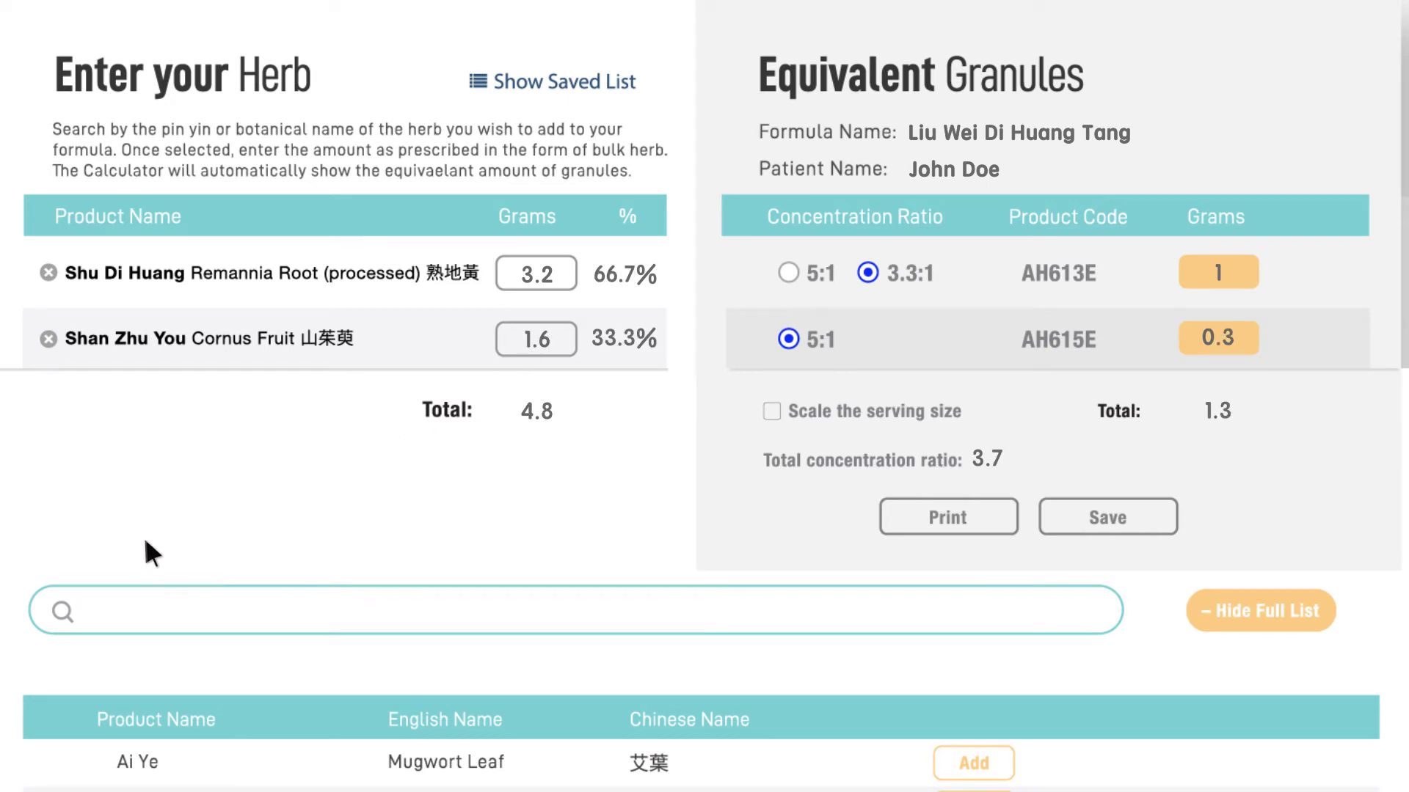
- Search for "mu da", add Mu Dan Pi to the formula and set its amount to 1.2 grams
{"action": "left_click", "coordinate": [294, 610]}
{"action": "type", "text": "mu"}
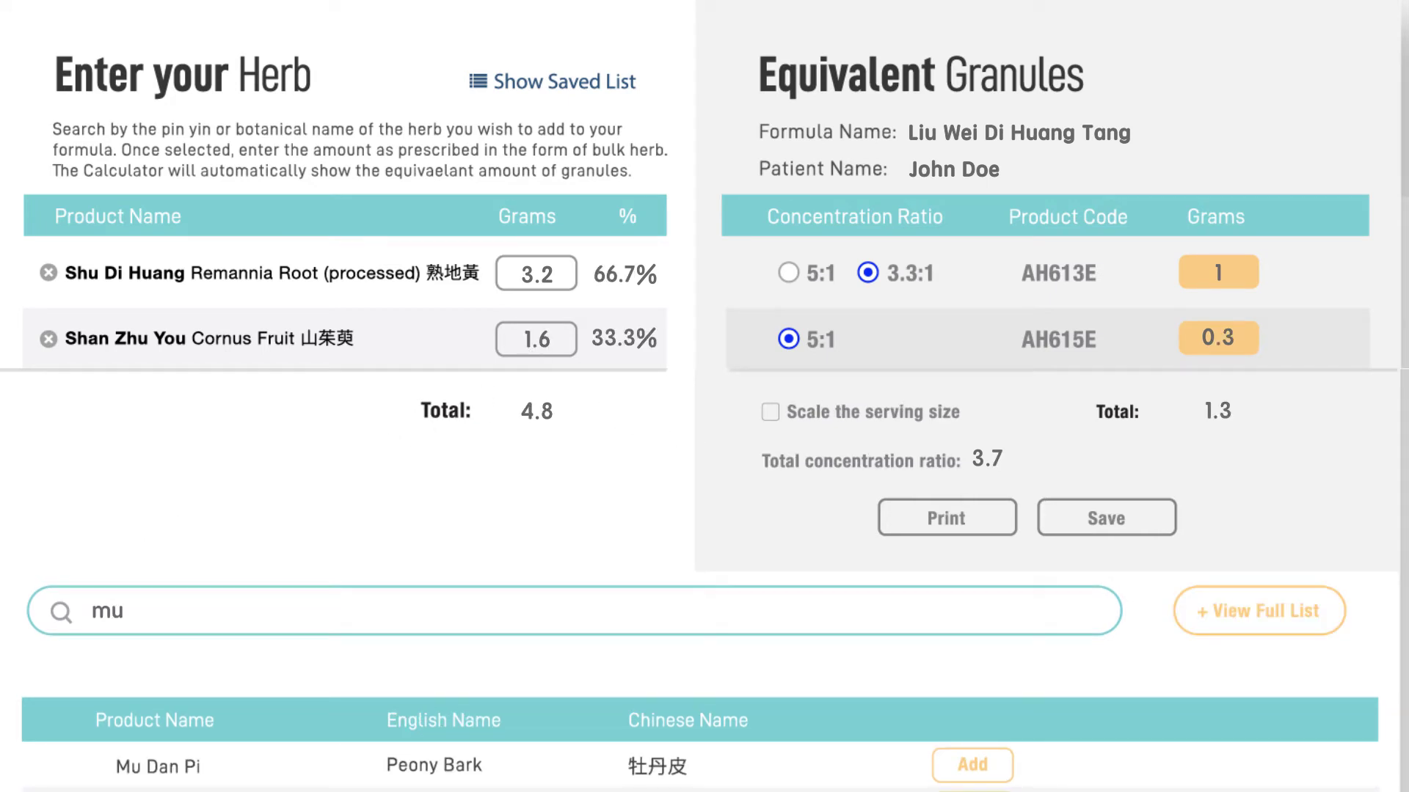
{"action": "type", "text": " da"}
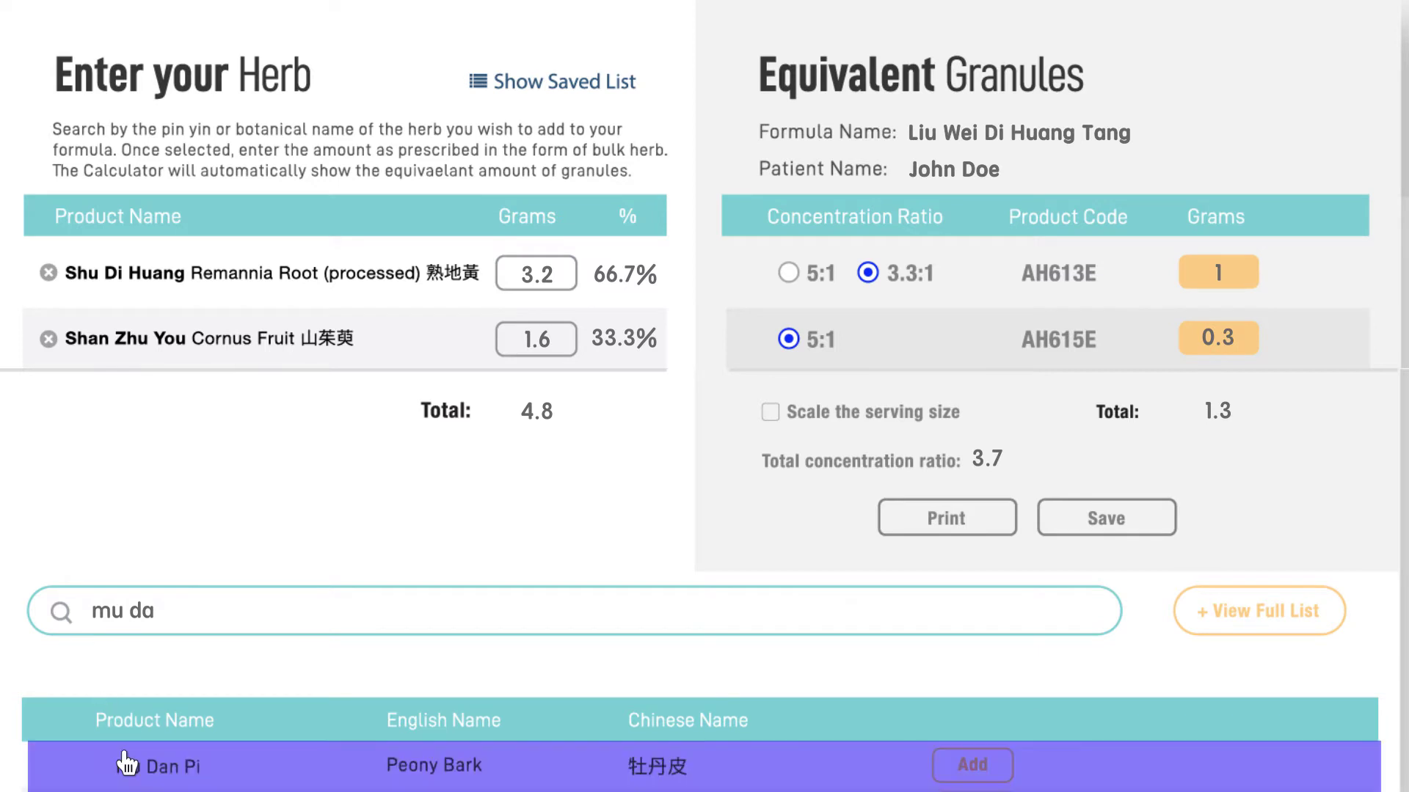
{"action": "left_click", "coordinate": [127, 763]}
{"action": "left_click", "coordinate": [534, 407]}
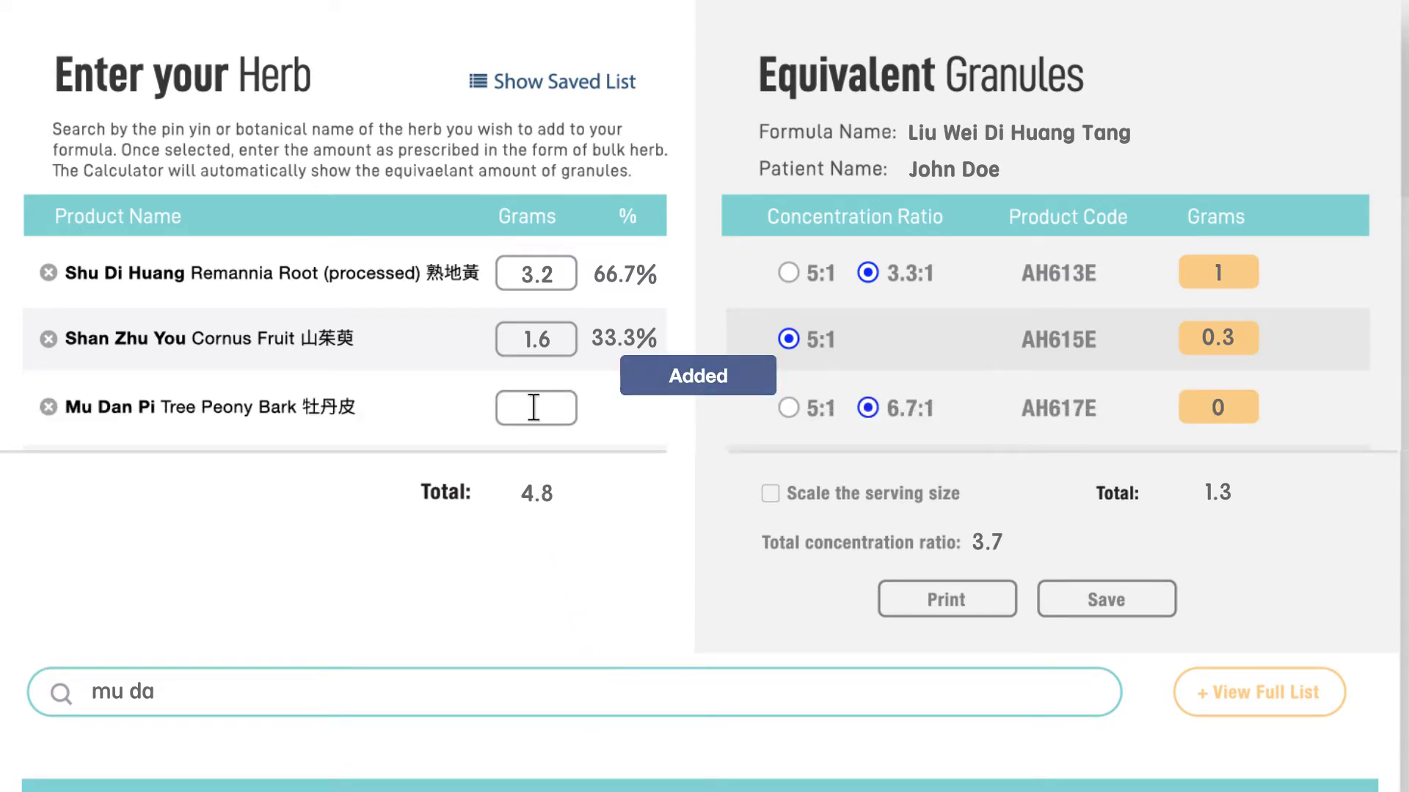
{"action": "type", "text": "1.2"}
- Search for "shan", add Shan Yao (Chinese Yam) to the formula and set its amount to 1.6 grams
{"action": "left_click", "coordinate": [103, 691]}
{"action": "type", "text": "shan"}
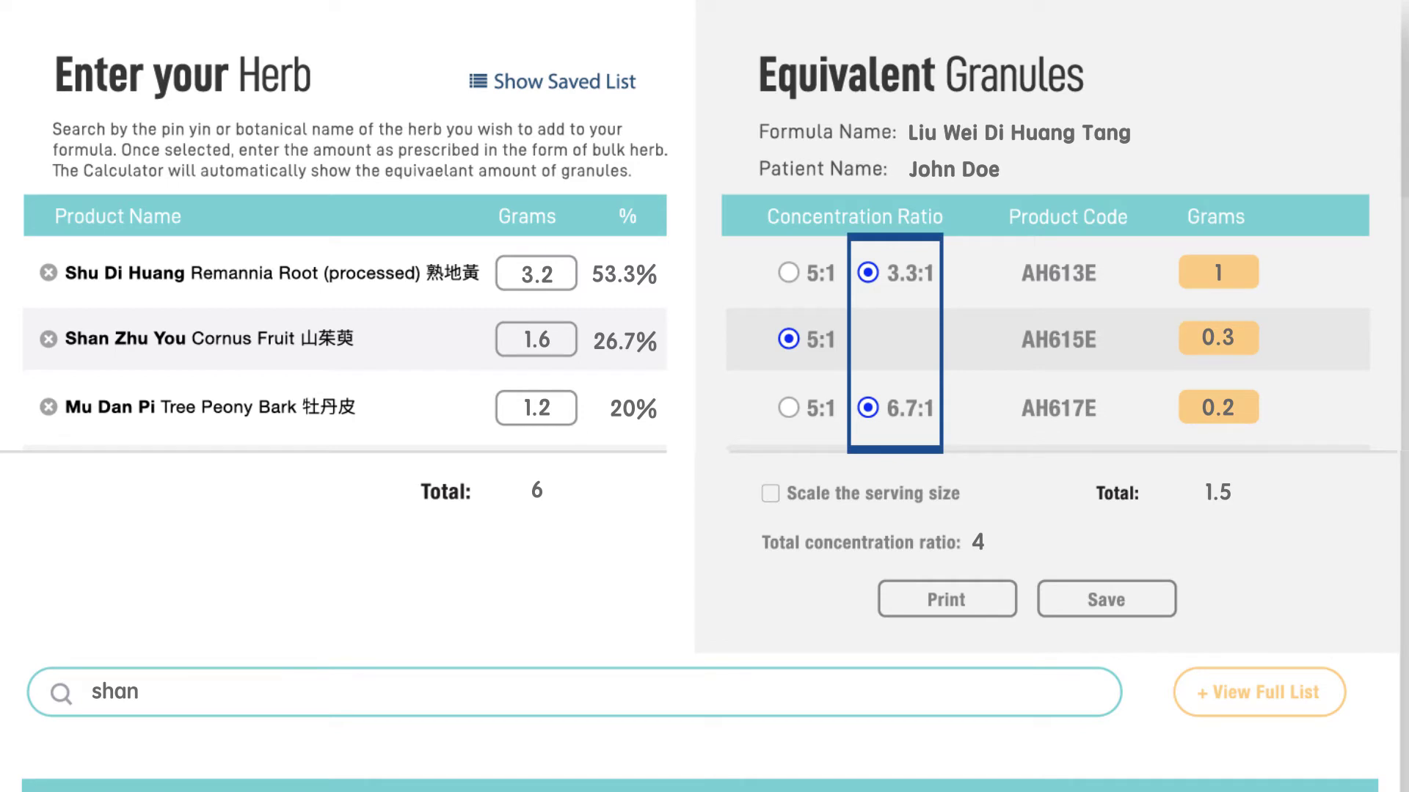
{"action": "left_click", "coordinate": [538, 476]}
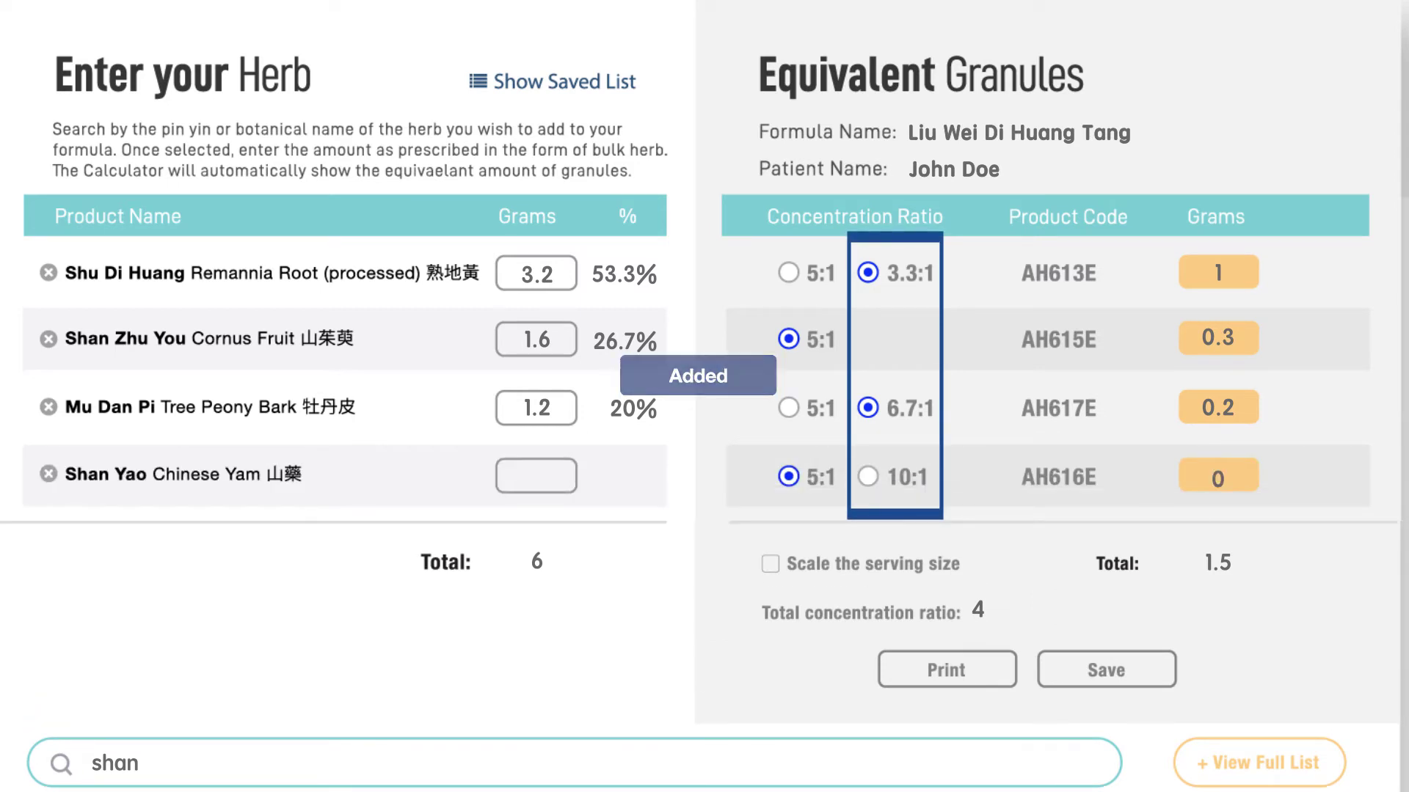
{"action": "type", "text": "1.6"}
- Add Fu Ling and Ze Xie to the formula at 1.2 grams each
{"action": "left_click", "coordinate": [102, 763]}
{"action": "type", "text": "fu"}
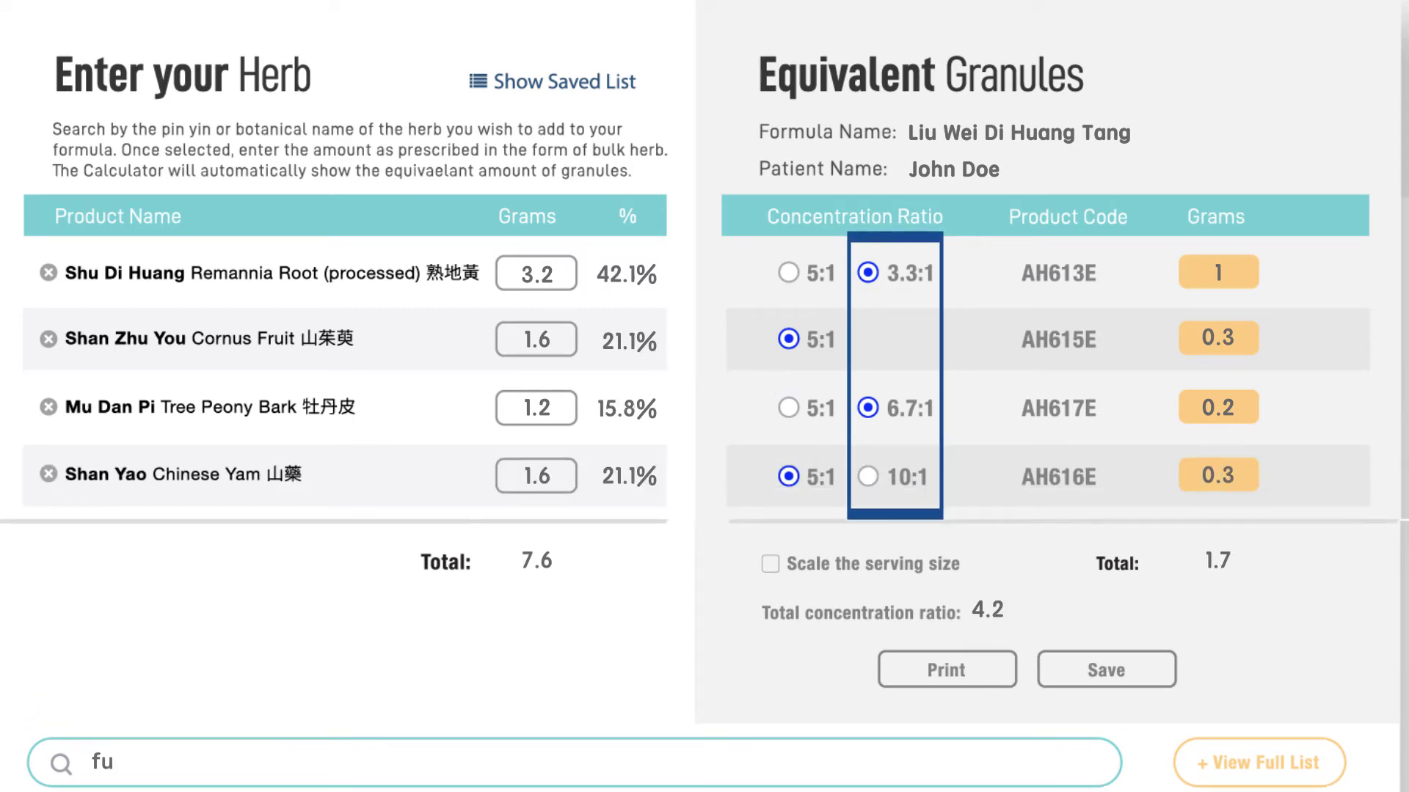
{"action": "type", "text": " li"}
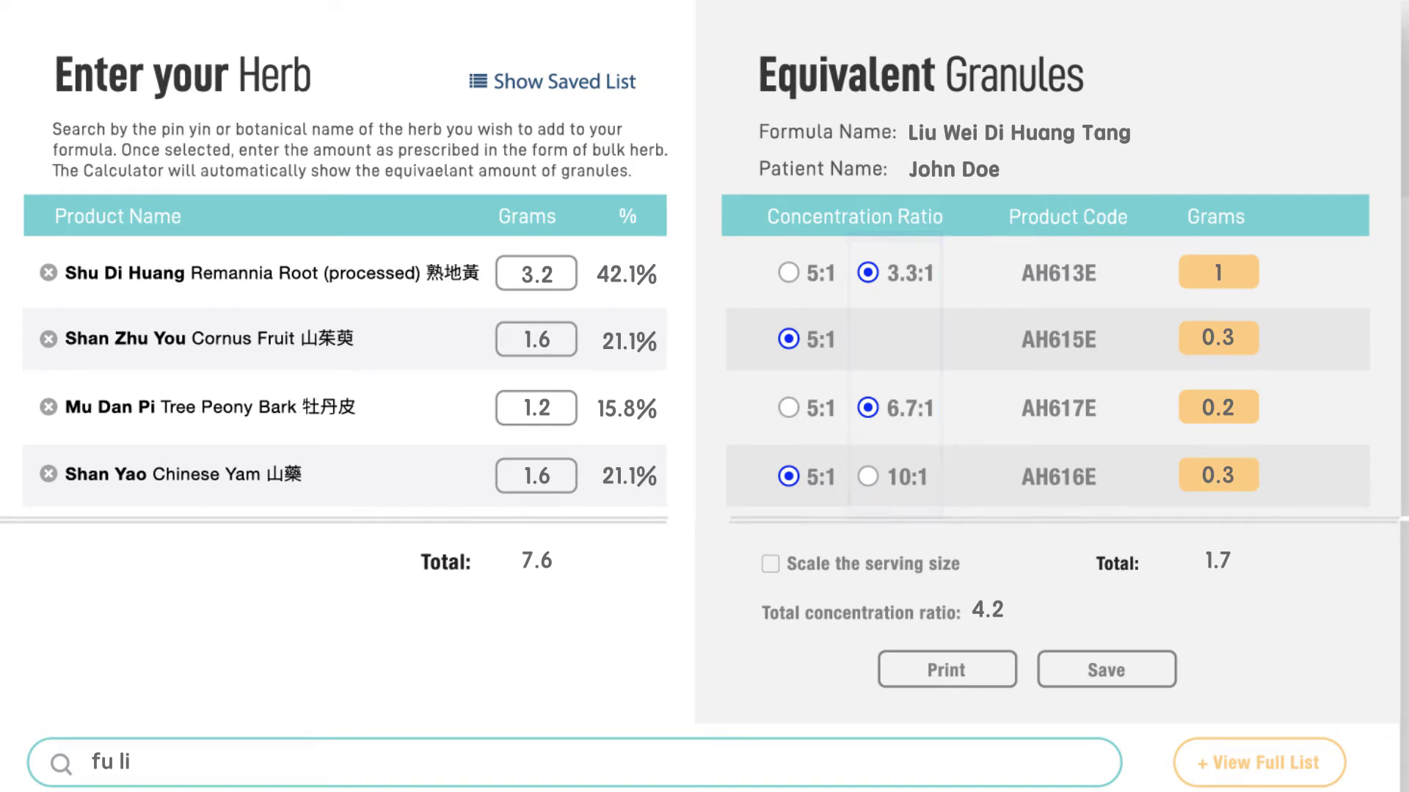
{"action": "key", "text": "Return"}
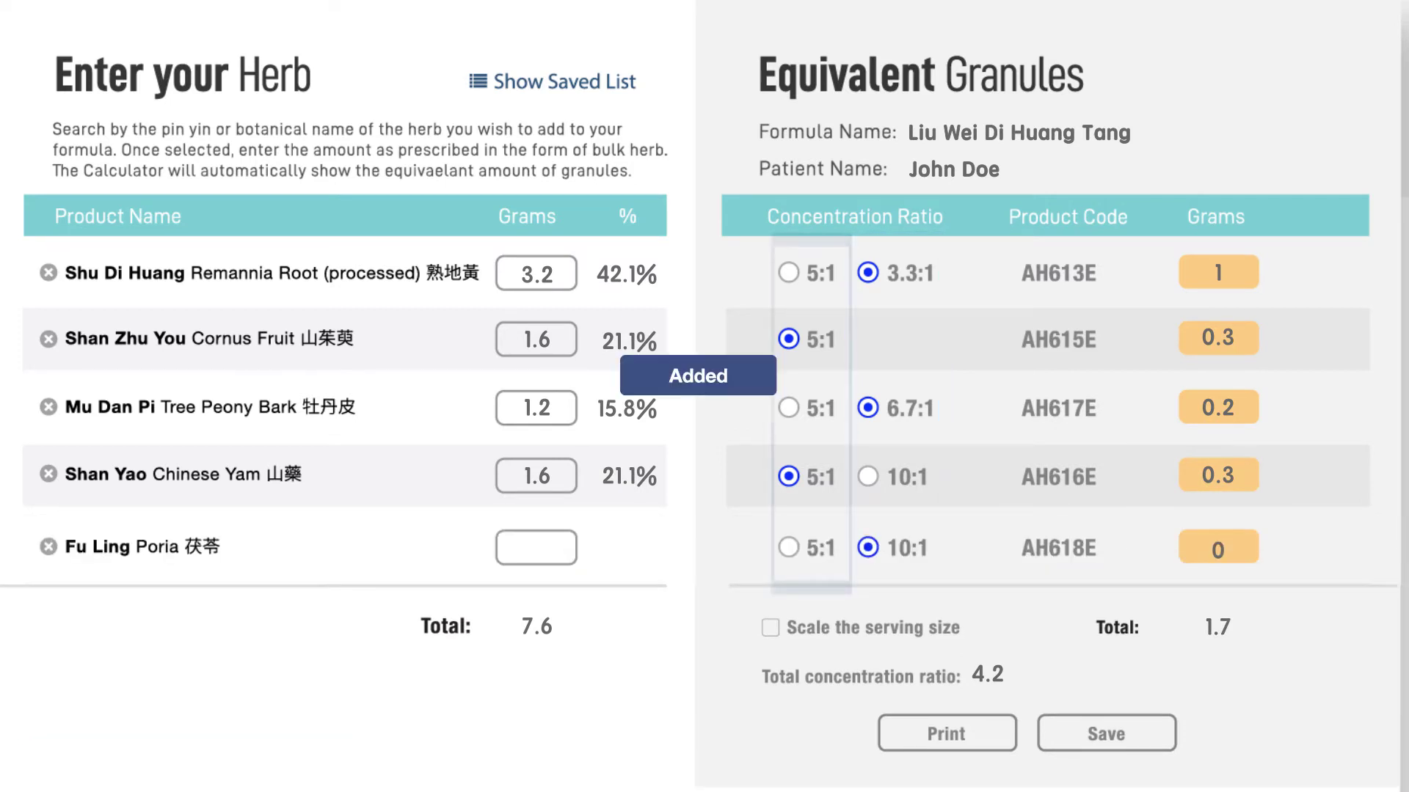
{"action": "type", "text": "1.2"}
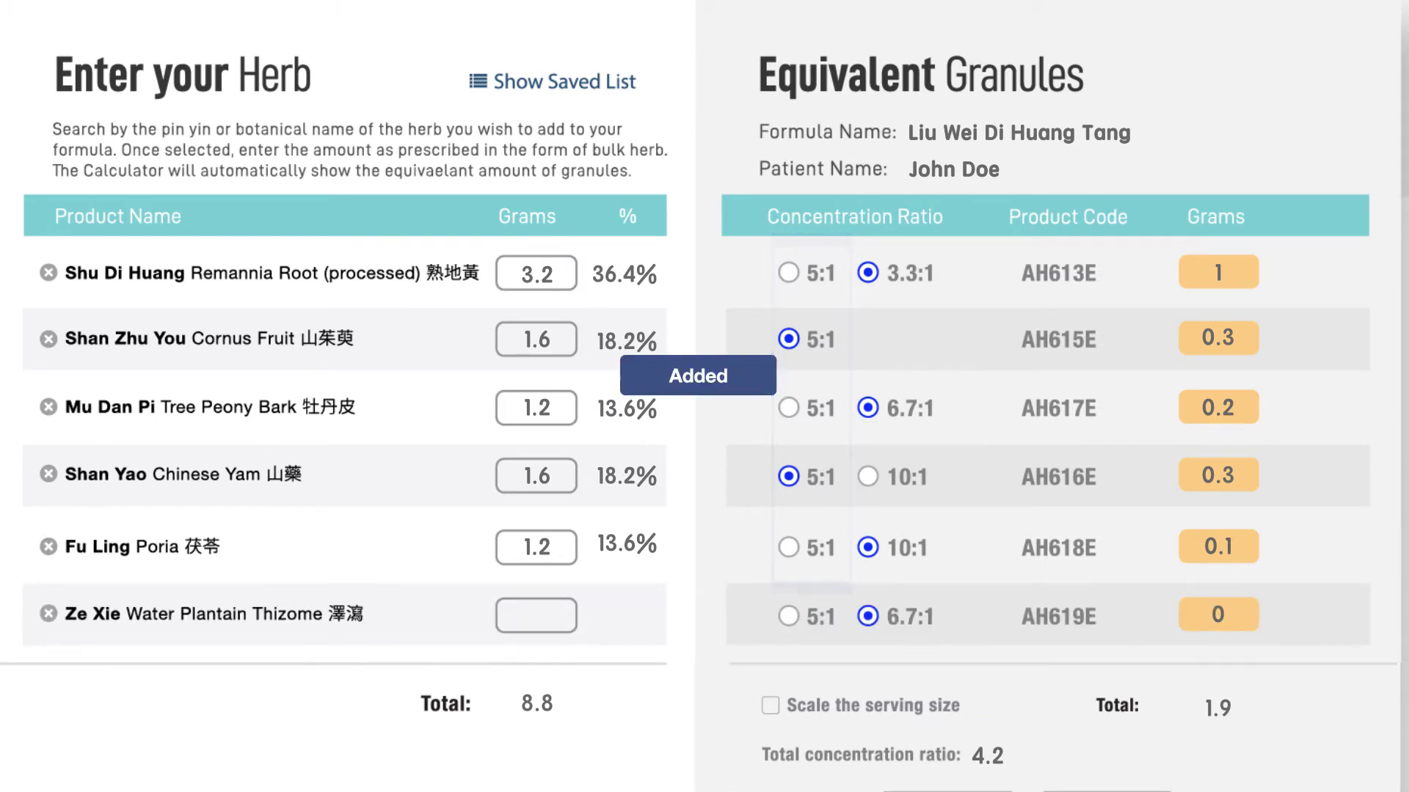
{"action": "type", "text": "1.2"}
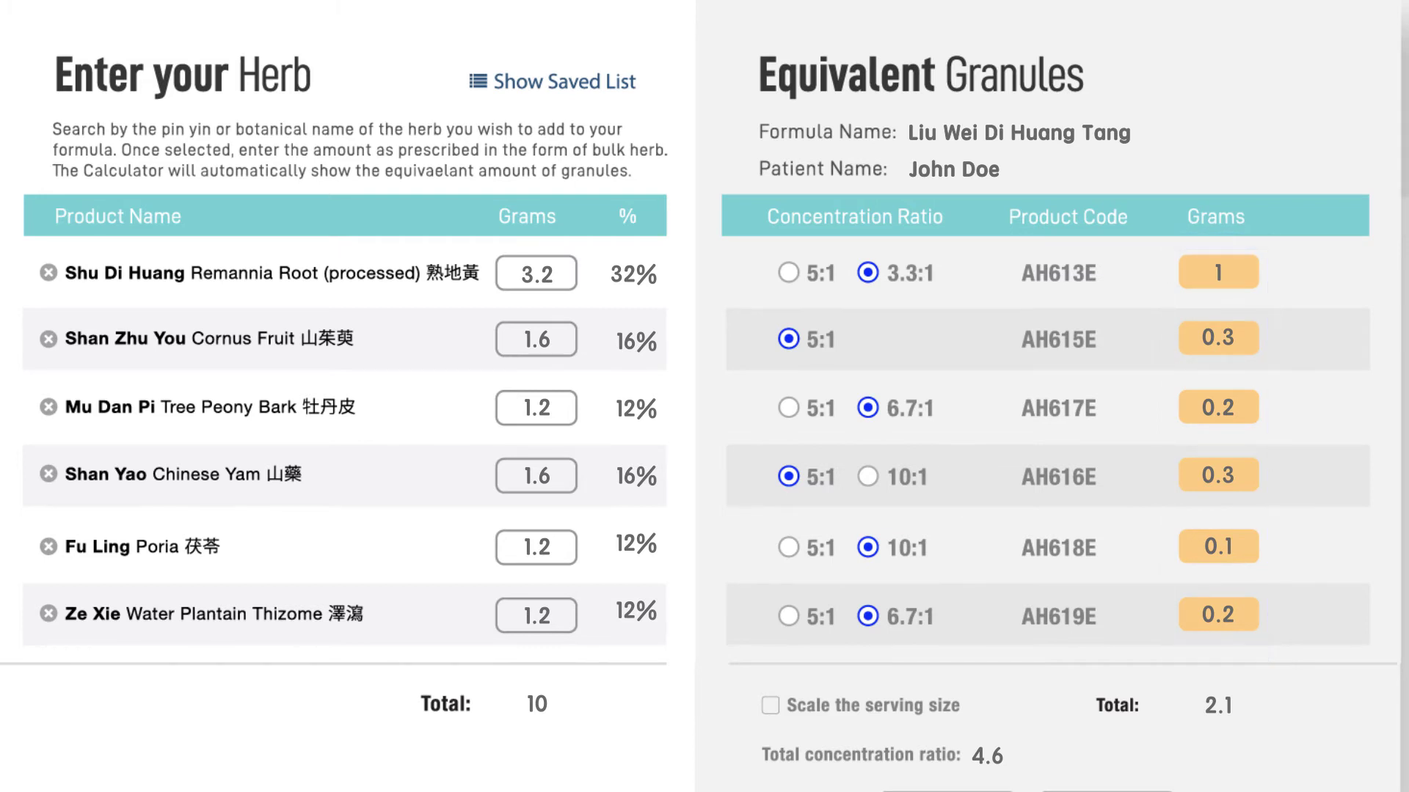
- Add the unlisted herb "bai guo" as a custom entry with a 5:1 concentration and remove it from the formula again
{"action": "scroll", "coordinate": [424, 356], "scroll_direction": "down", "scroll_amount": 5}
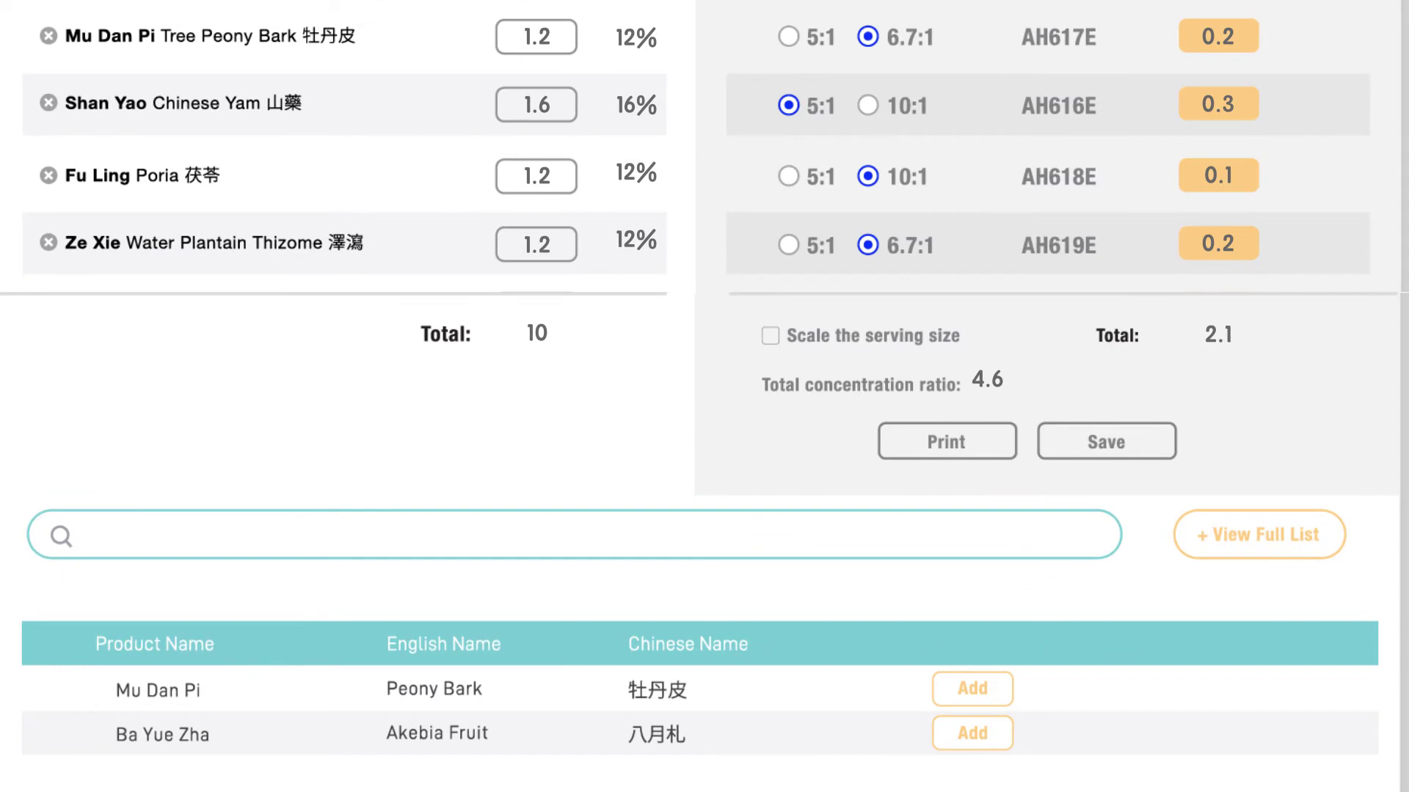
{"action": "type", "text": "bai"}
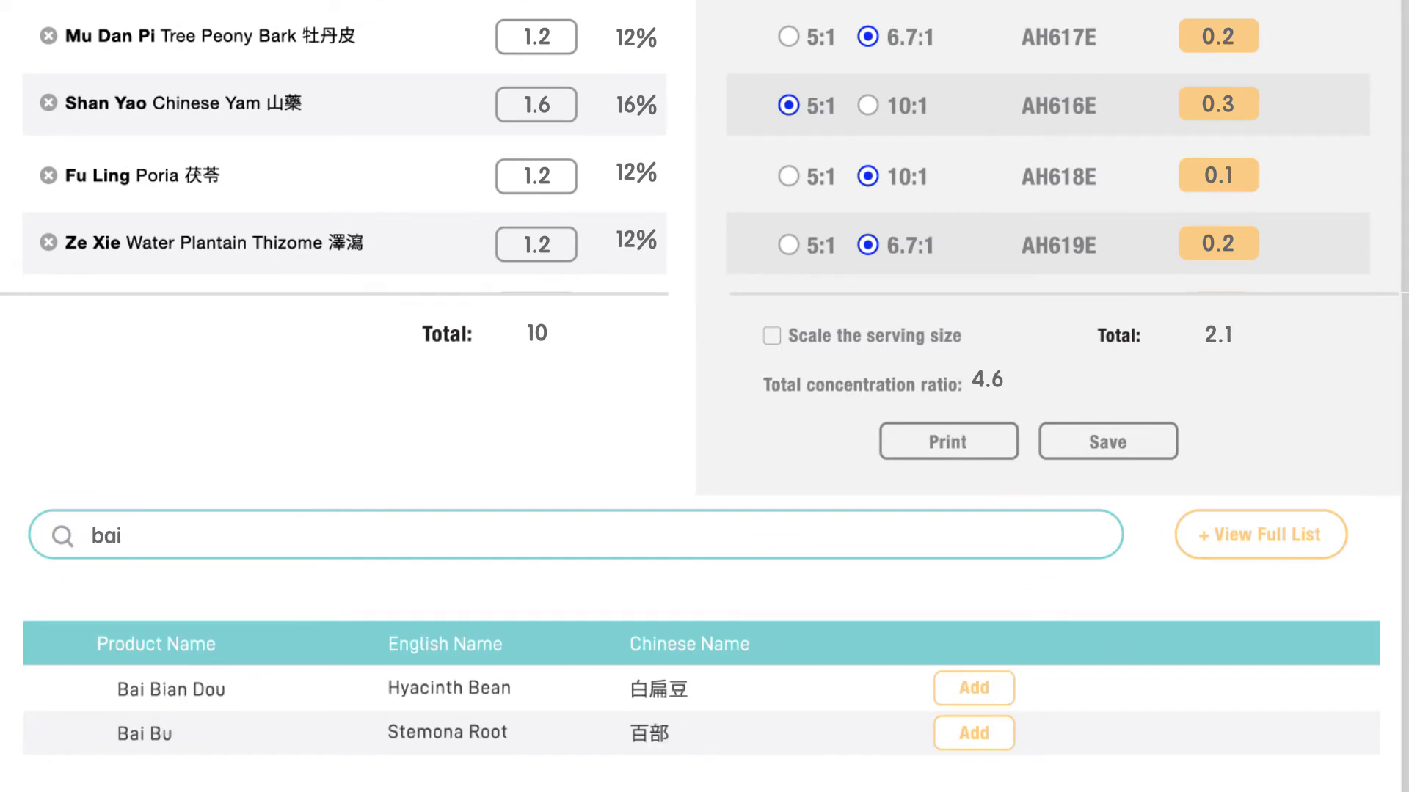
{"action": "type", "text": " guo"}
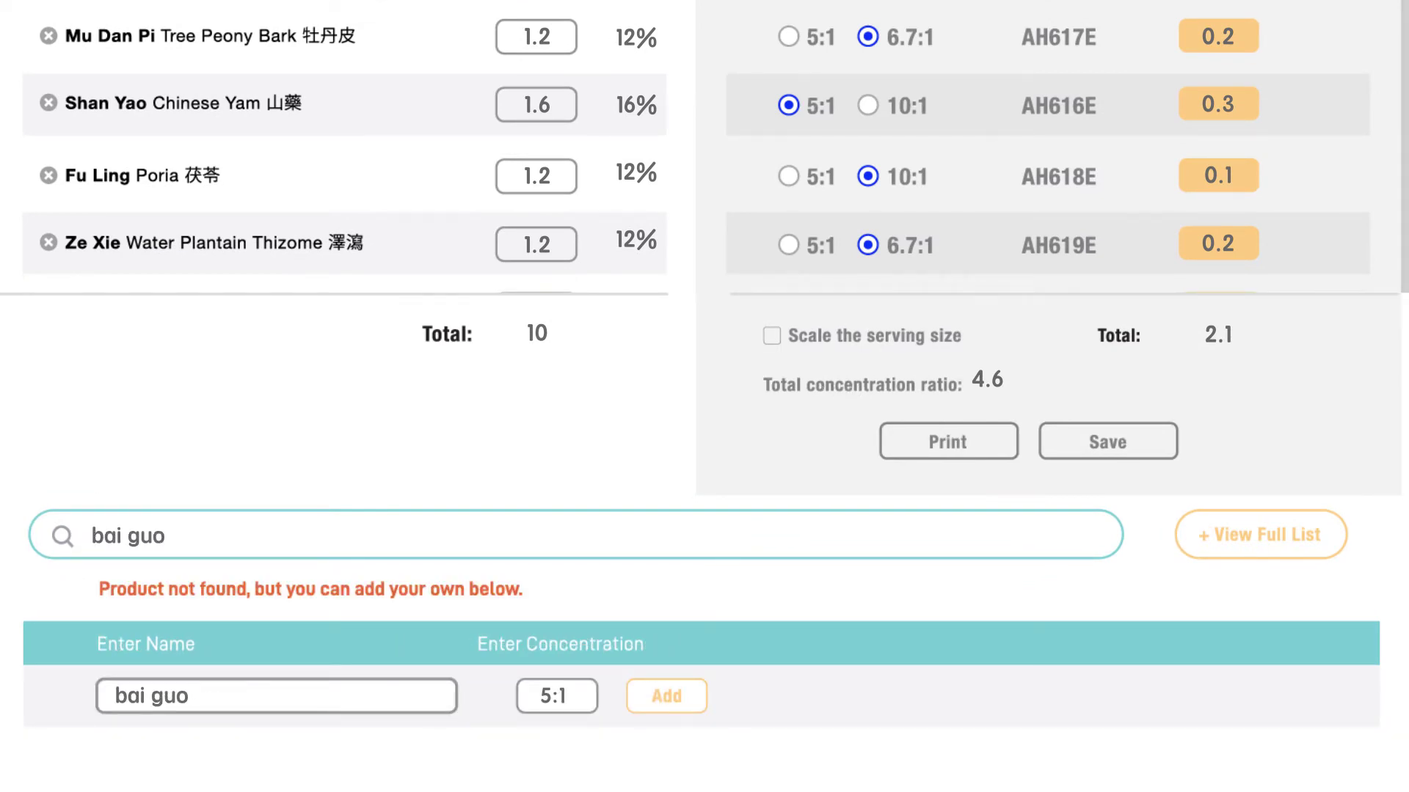
{"action": "left_click", "coordinate": [662, 700]}
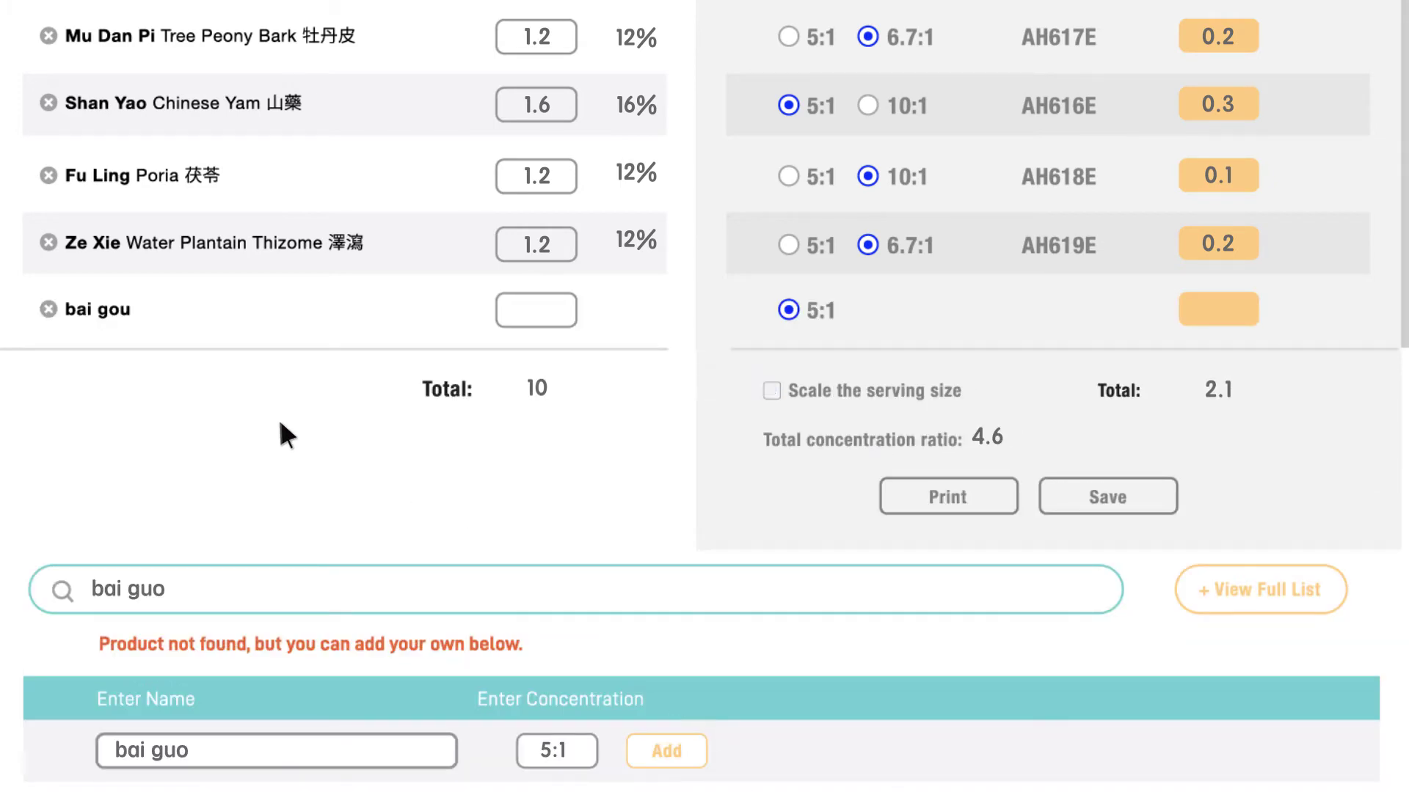
{"action": "left_click", "coordinate": [49, 309]}
- Enable serving size scaling for the equivalent granules
{"action": "scroll", "coordinate": [704, 366], "scroll_direction": "up", "scroll_amount": 5}
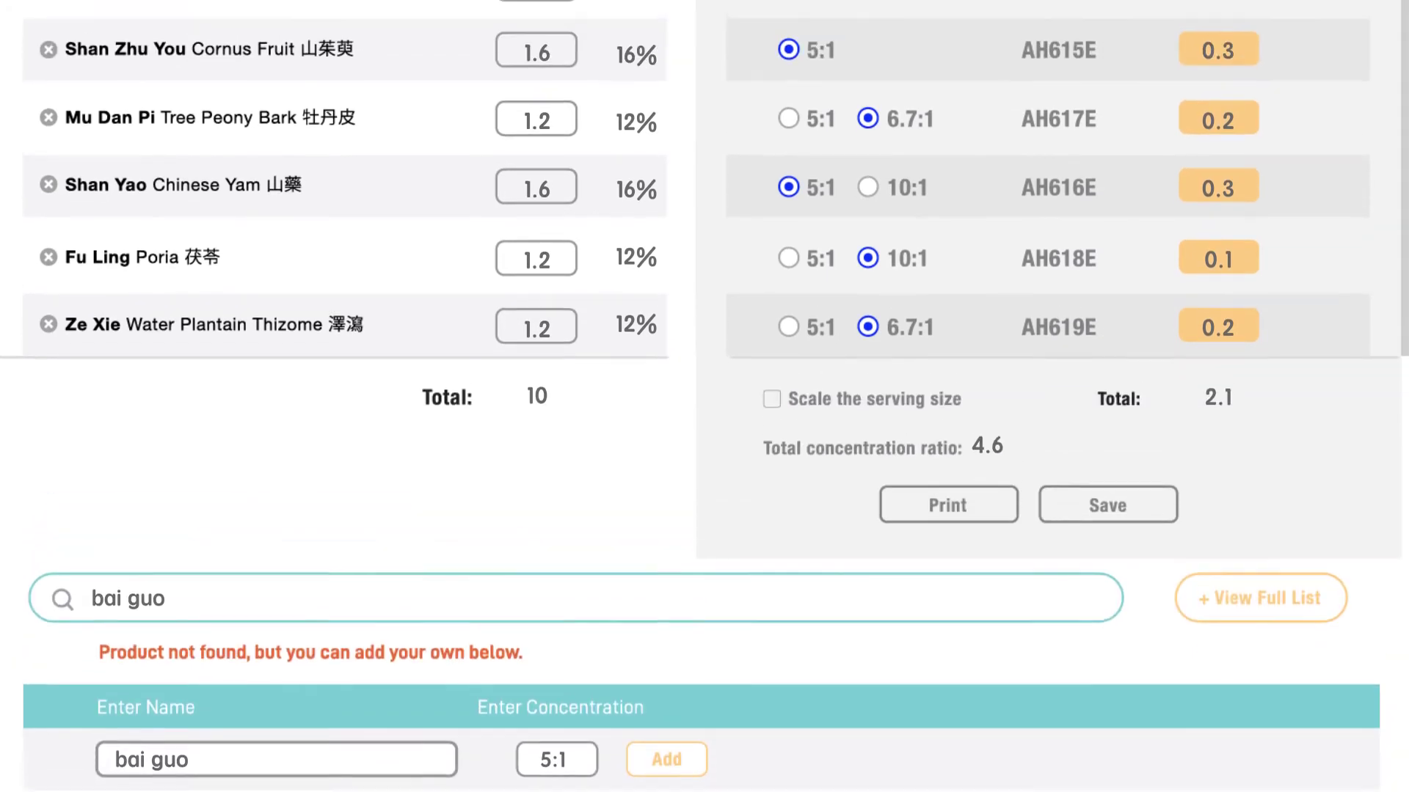
{"action": "scroll", "coordinate": [477, 734], "scroll_direction": "up", "scroll_amount": 2}
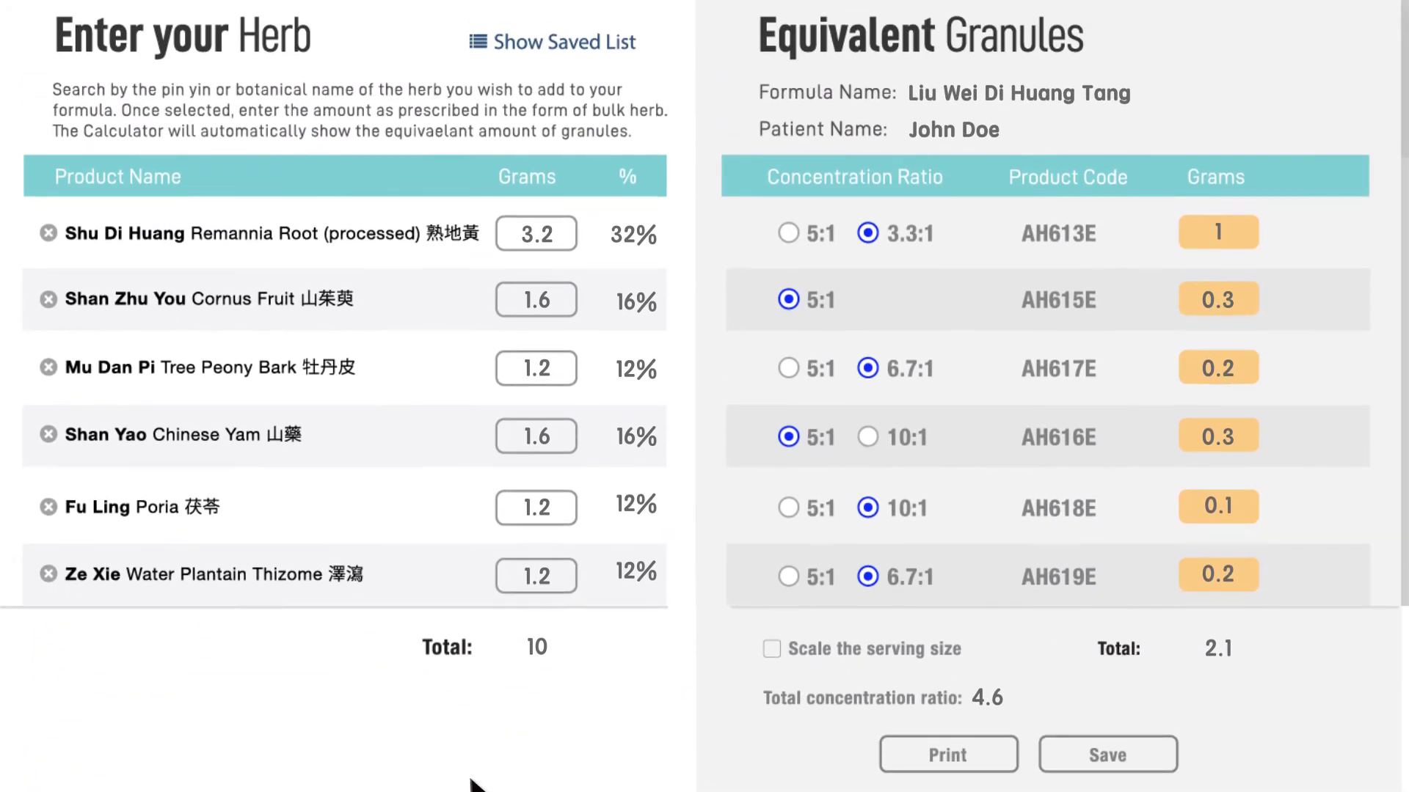
{"action": "left_click", "coordinate": [772, 648]}
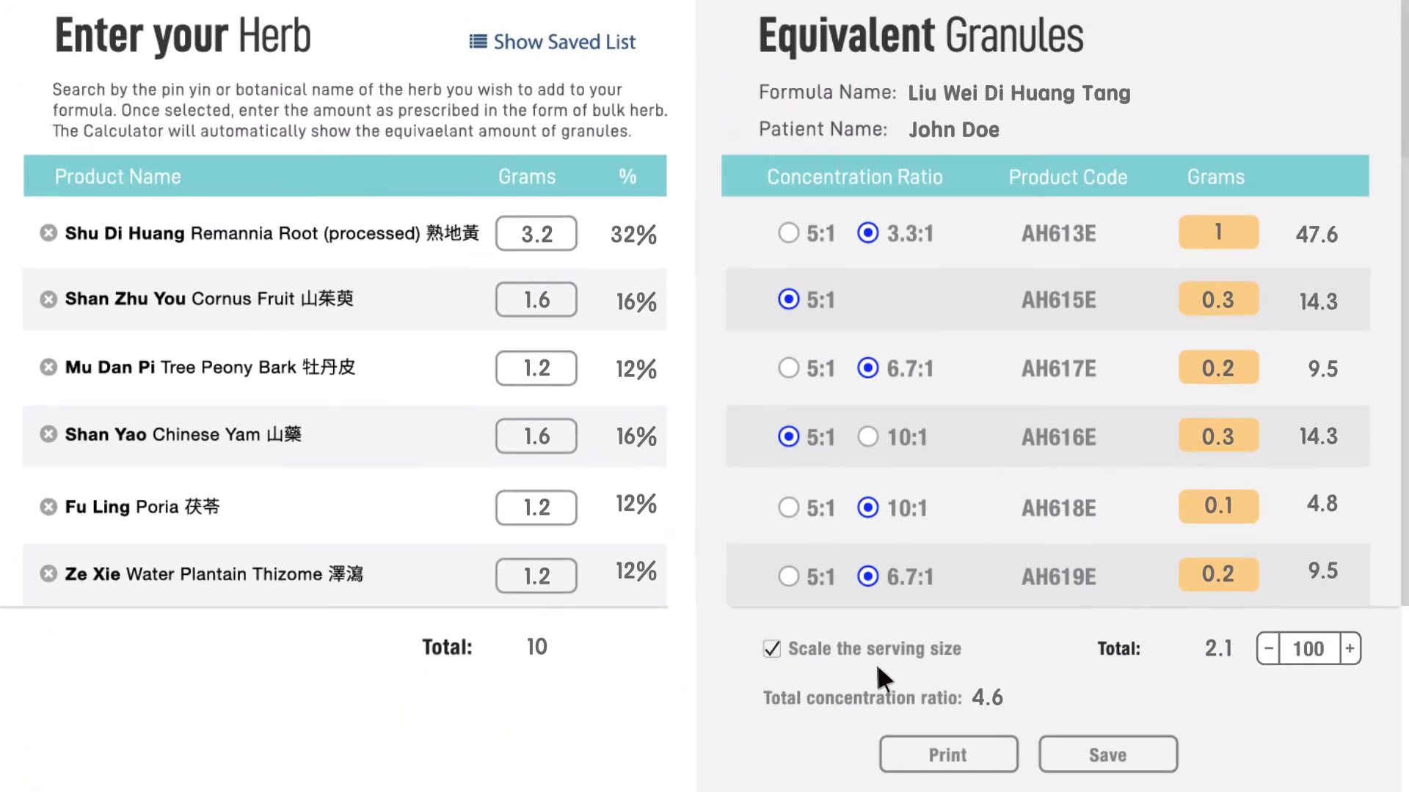
- Raise the scaled serving total to 300 and bring it back down to 100
{"action": "left_click", "coordinate": [1350, 649]}
{"action": "left_click", "coordinate": [1350, 648]}
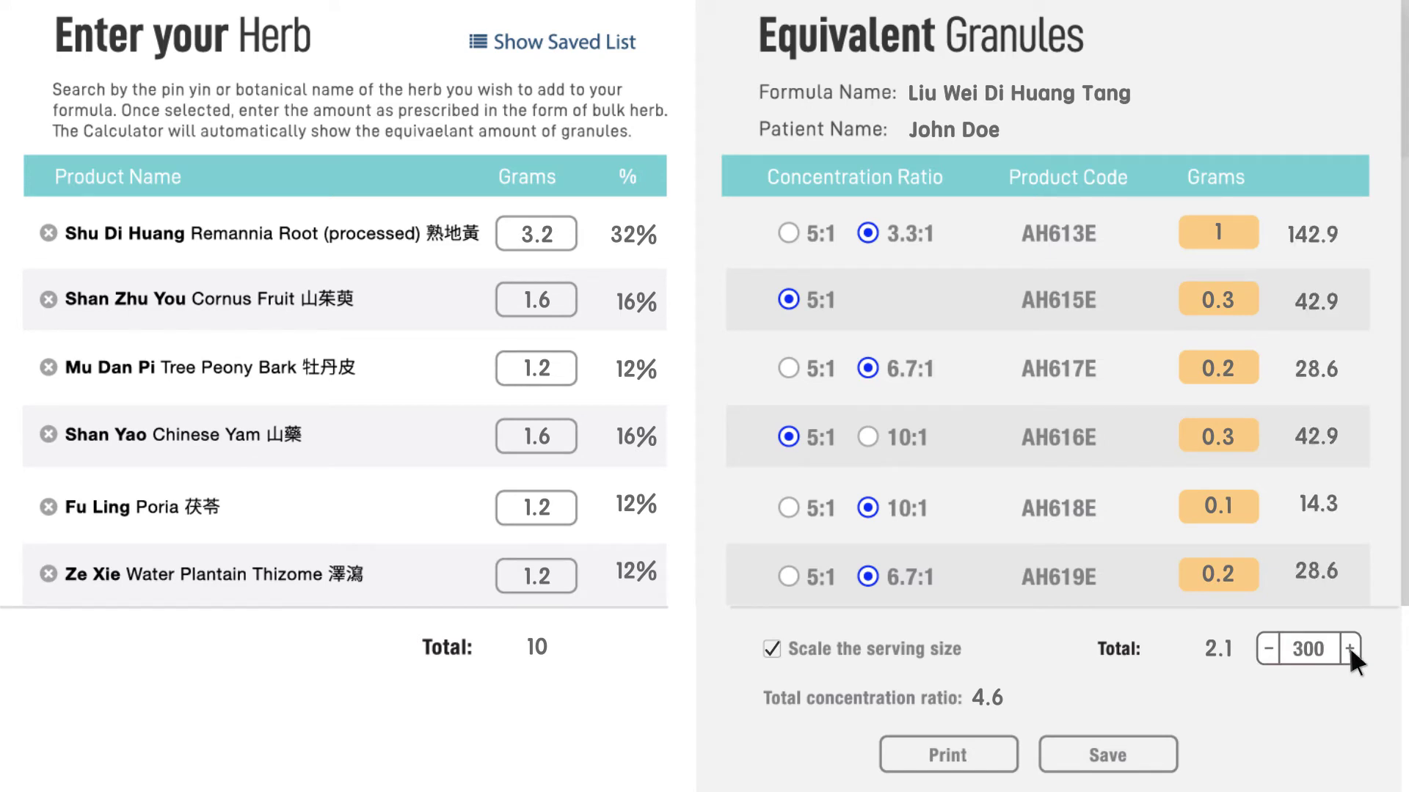
{"action": "left_click", "coordinate": [1268, 649]}
{"action": "left_click", "coordinate": [1267, 650]}
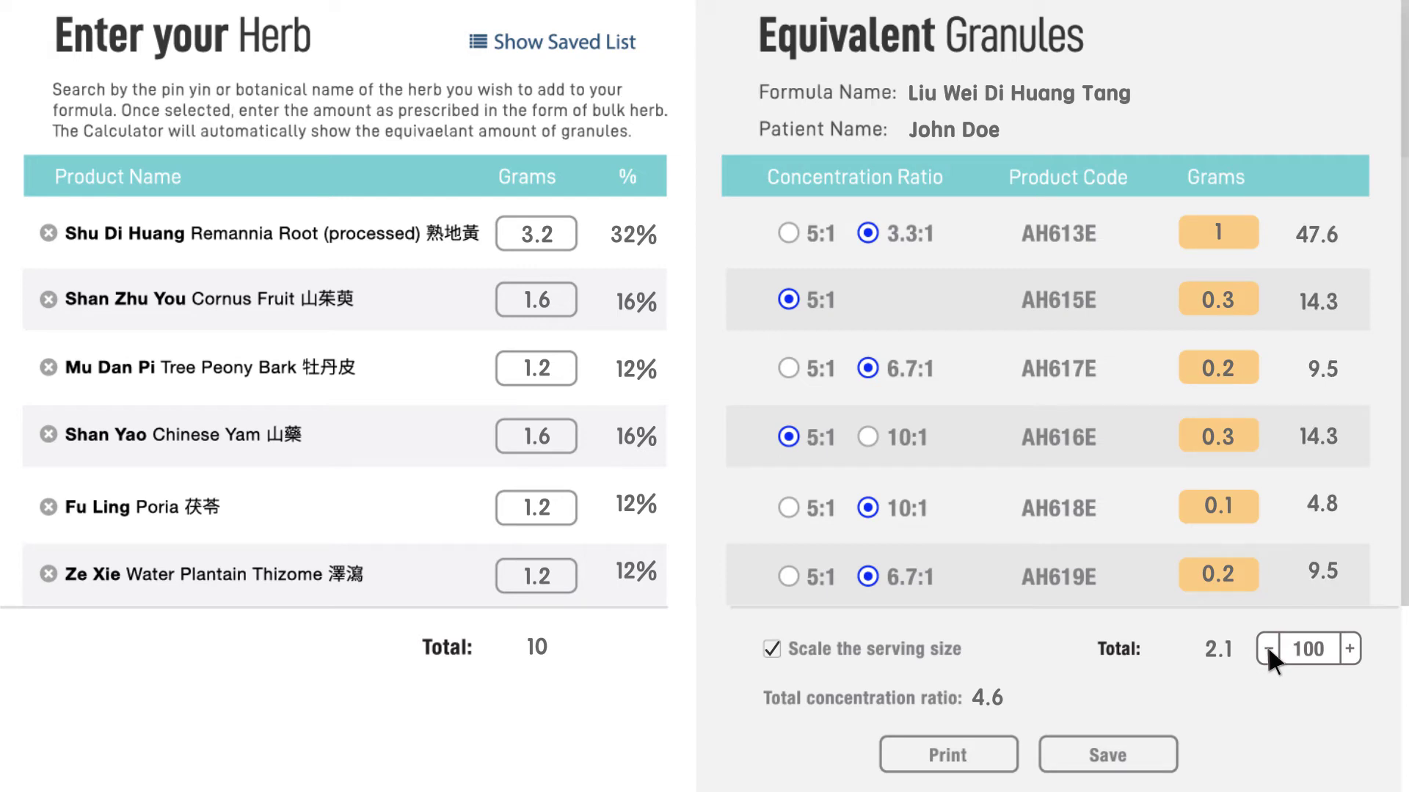
- Generate the printable prescription and save the formula under the suggested name combining formula and patient
{"action": "left_click", "coordinate": [975, 760]}
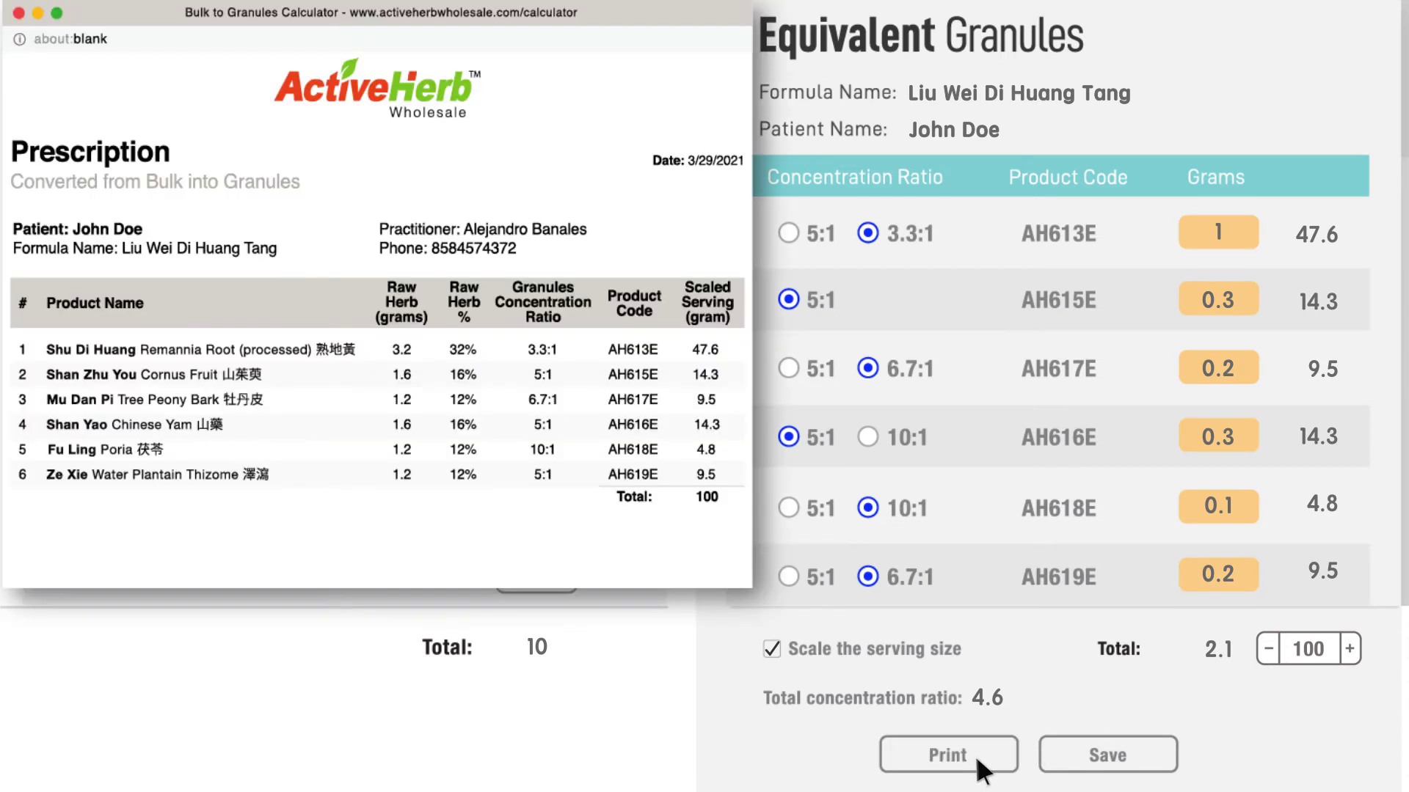
{"action": "left_click", "coordinate": [1080, 757]}
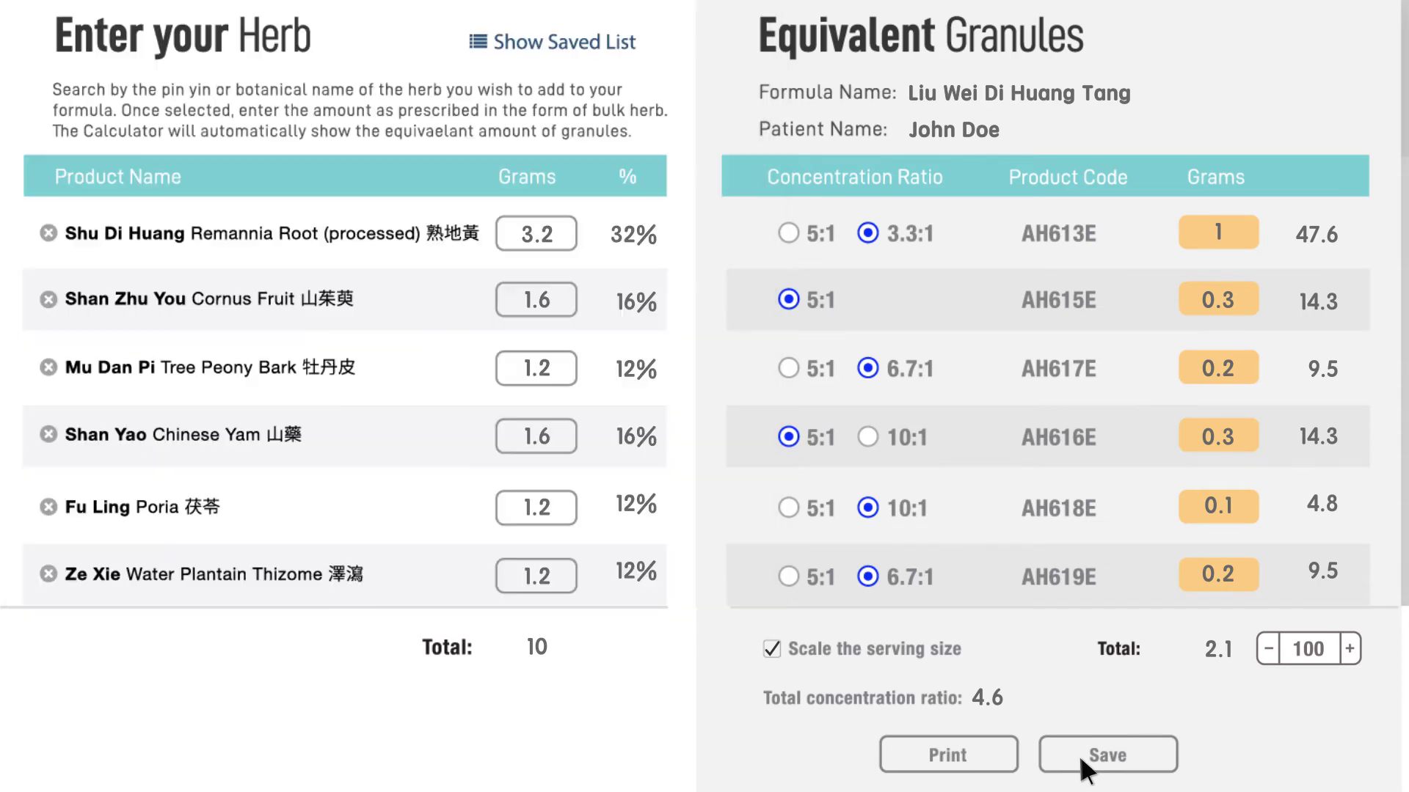
{"action": "left_click", "coordinate": [1080, 755]}
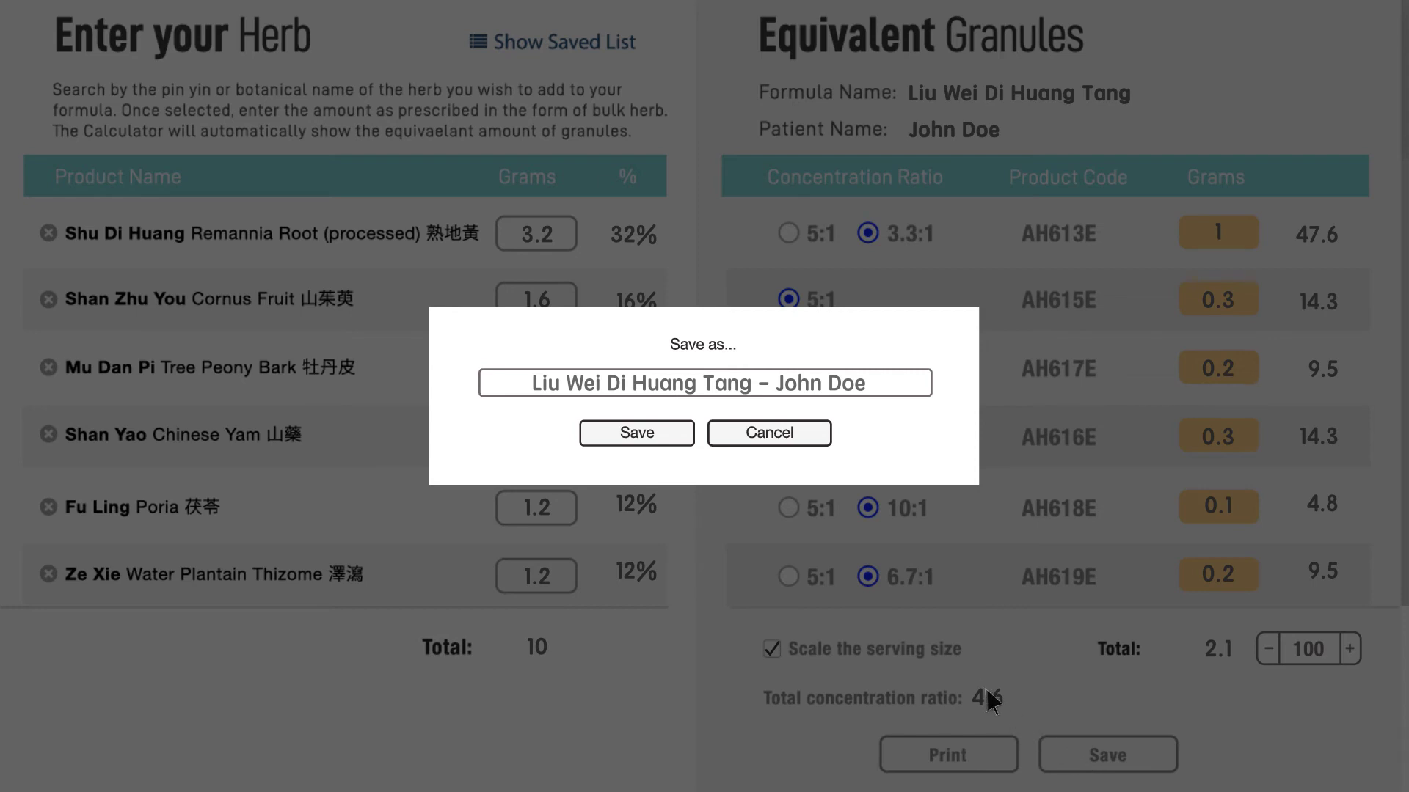
{"action": "left_click", "coordinate": [635, 431]}
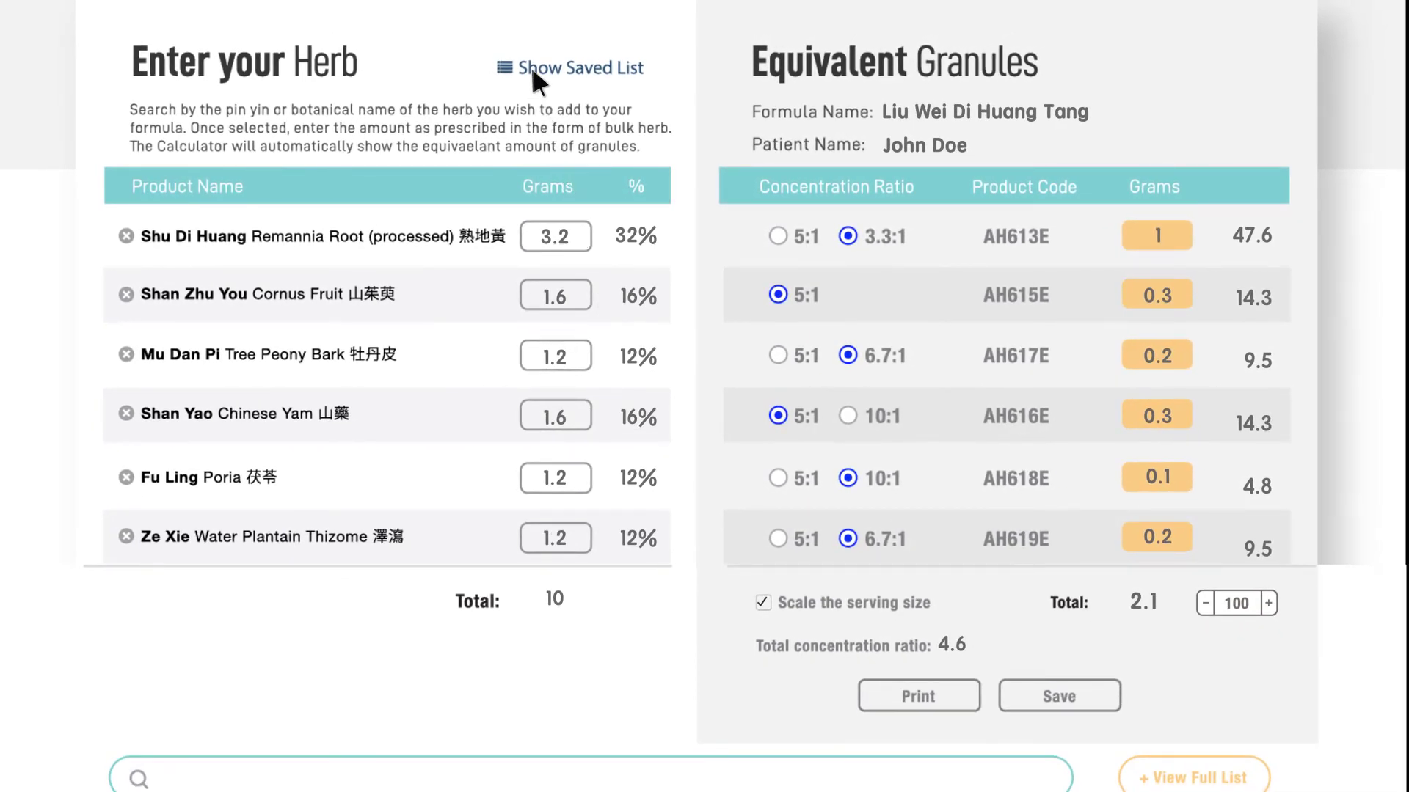
- Load the patient's Xiao Yao San formula from the saved formulas
{"action": "left_click", "coordinate": [536, 70]}
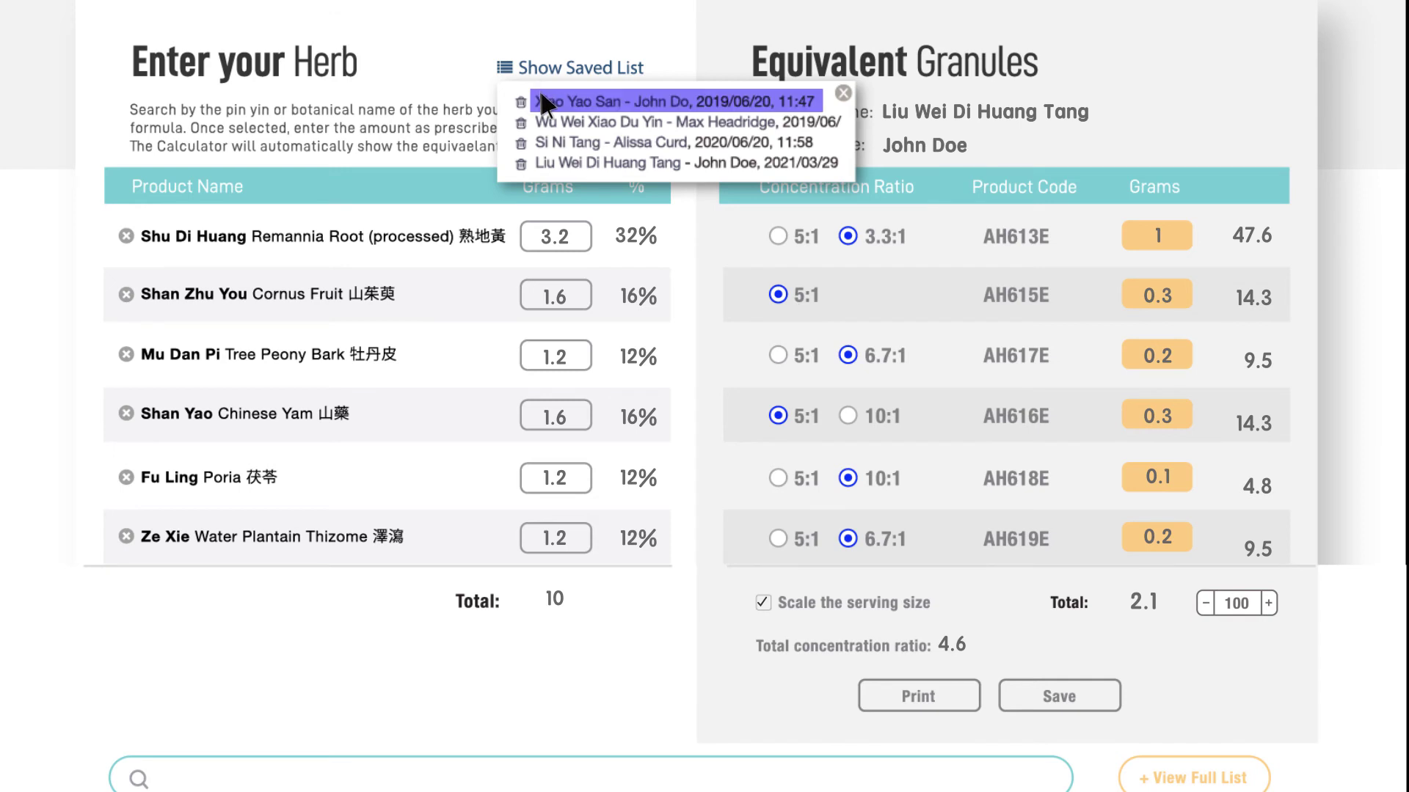
{"action": "left_click", "coordinate": [545, 103]}
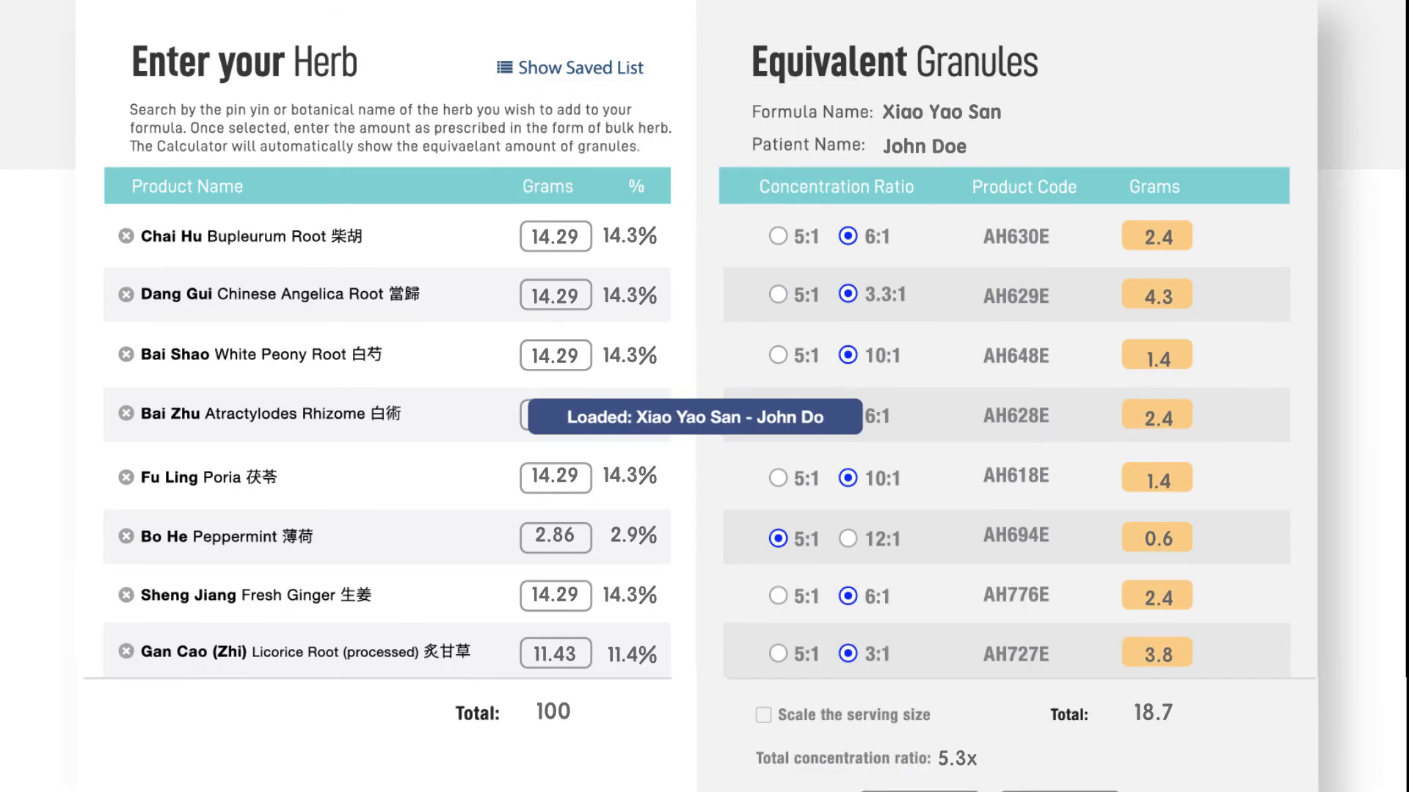
- Search for "mu dan", add Mu Dan Pi to the Xiao Yao San formula and set its amount to 1.6 grams
{"action": "scroll", "coordinate": [705, 397], "scroll_direction": "down", "scroll_amount": 2}
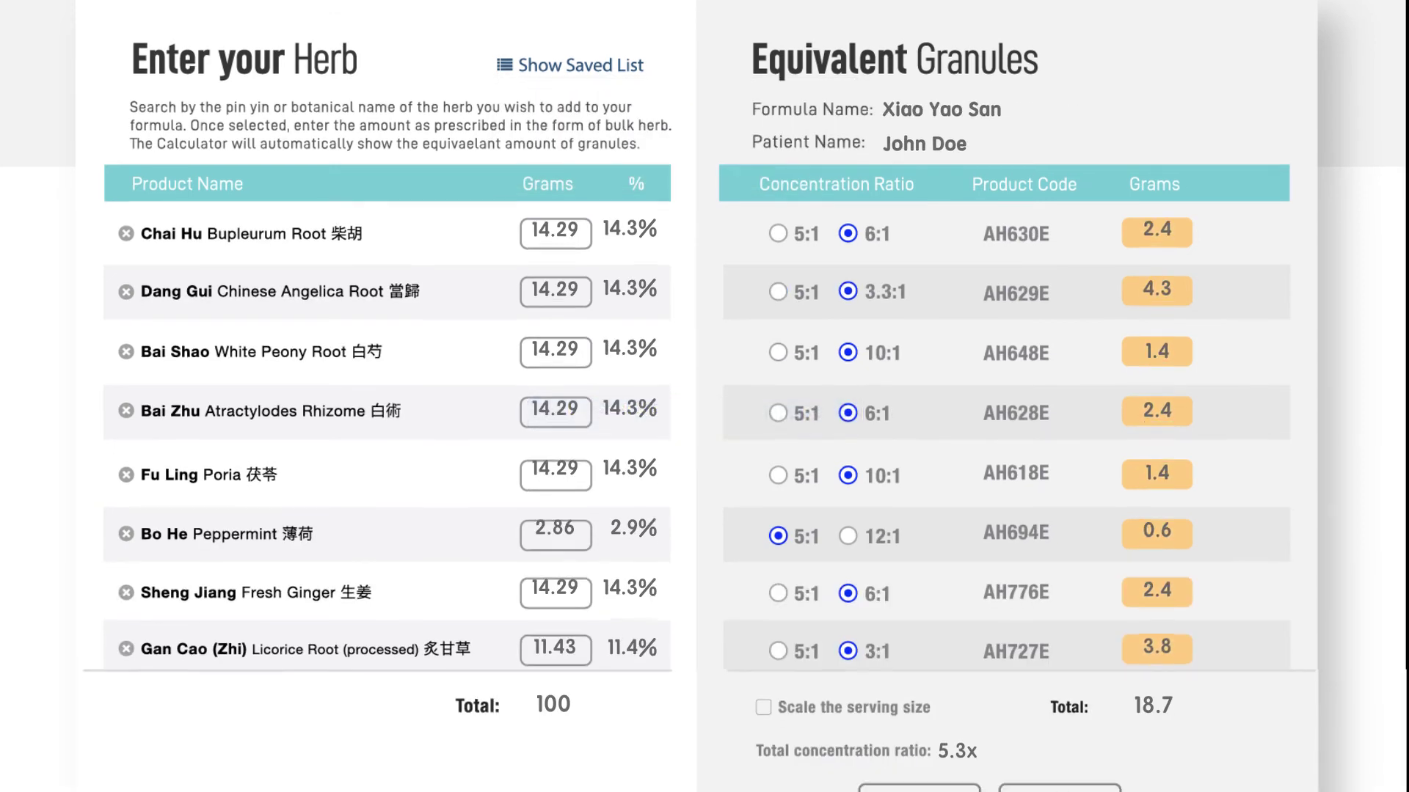
{"action": "scroll", "coordinate": [704, 396], "scroll_direction": "down", "scroll_amount": 1}
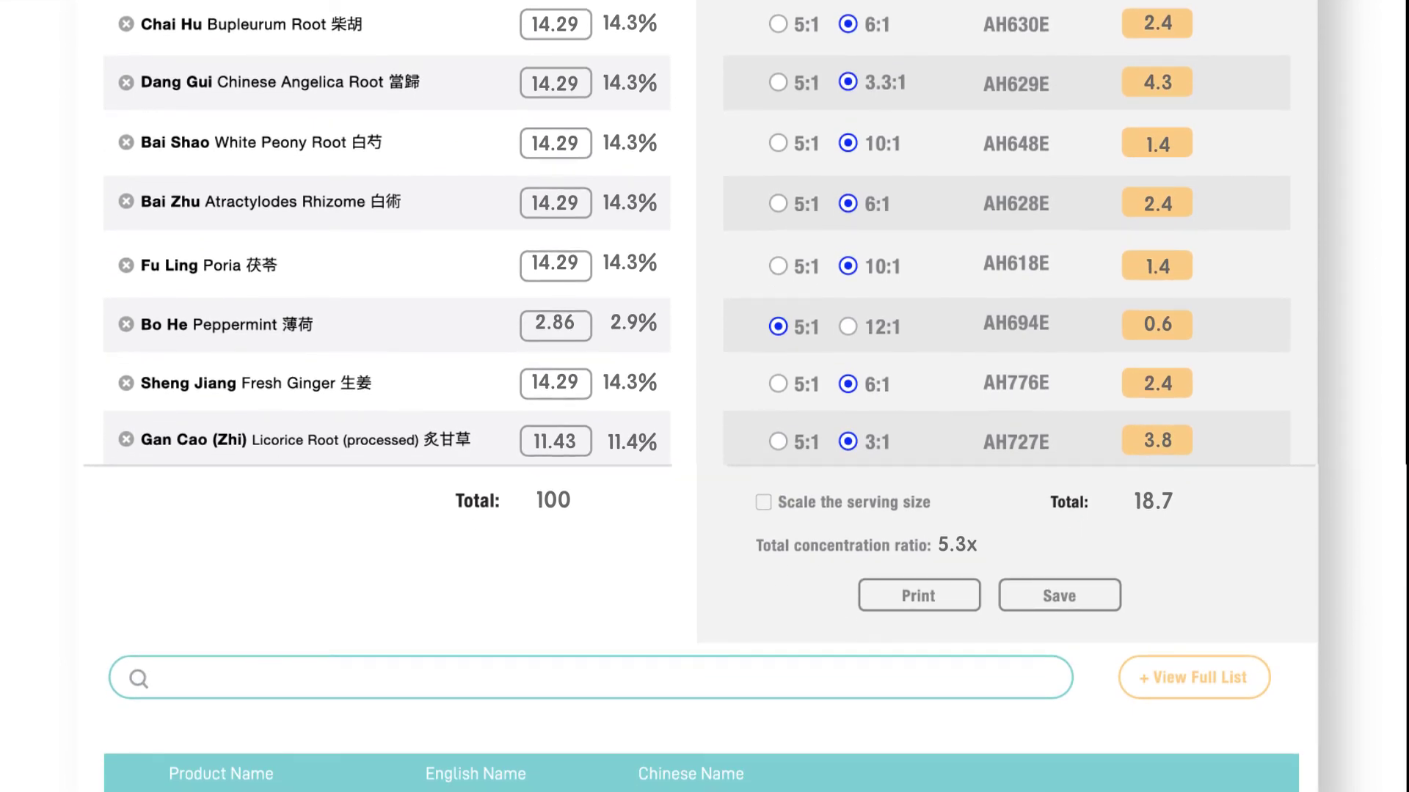
{"action": "left_click", "coordinate": [167, 676]}
{"action": "type", "text": "mu dan"}
{"action": "key", "text": "Return"}
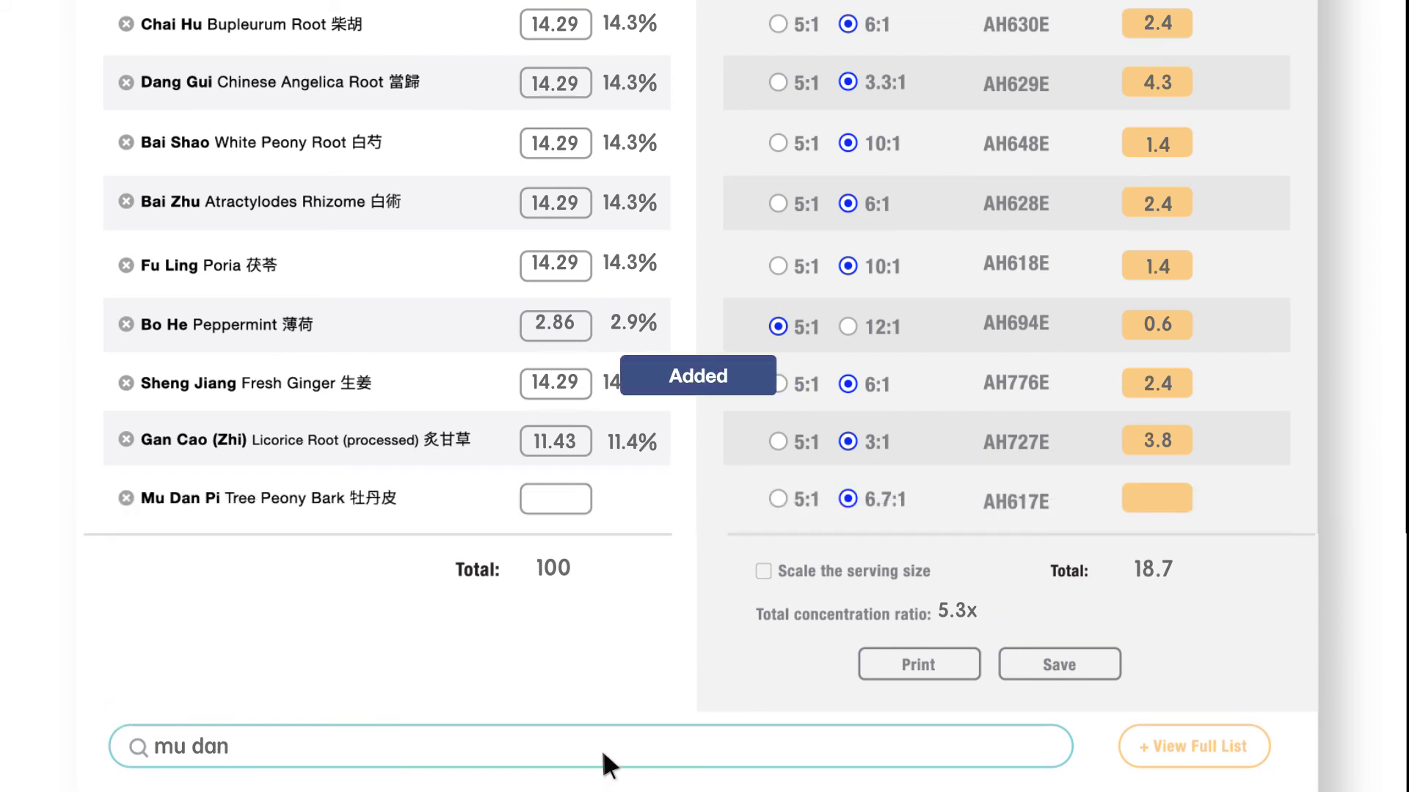
{"action": "left_click", "coordinate": [555, 499]}
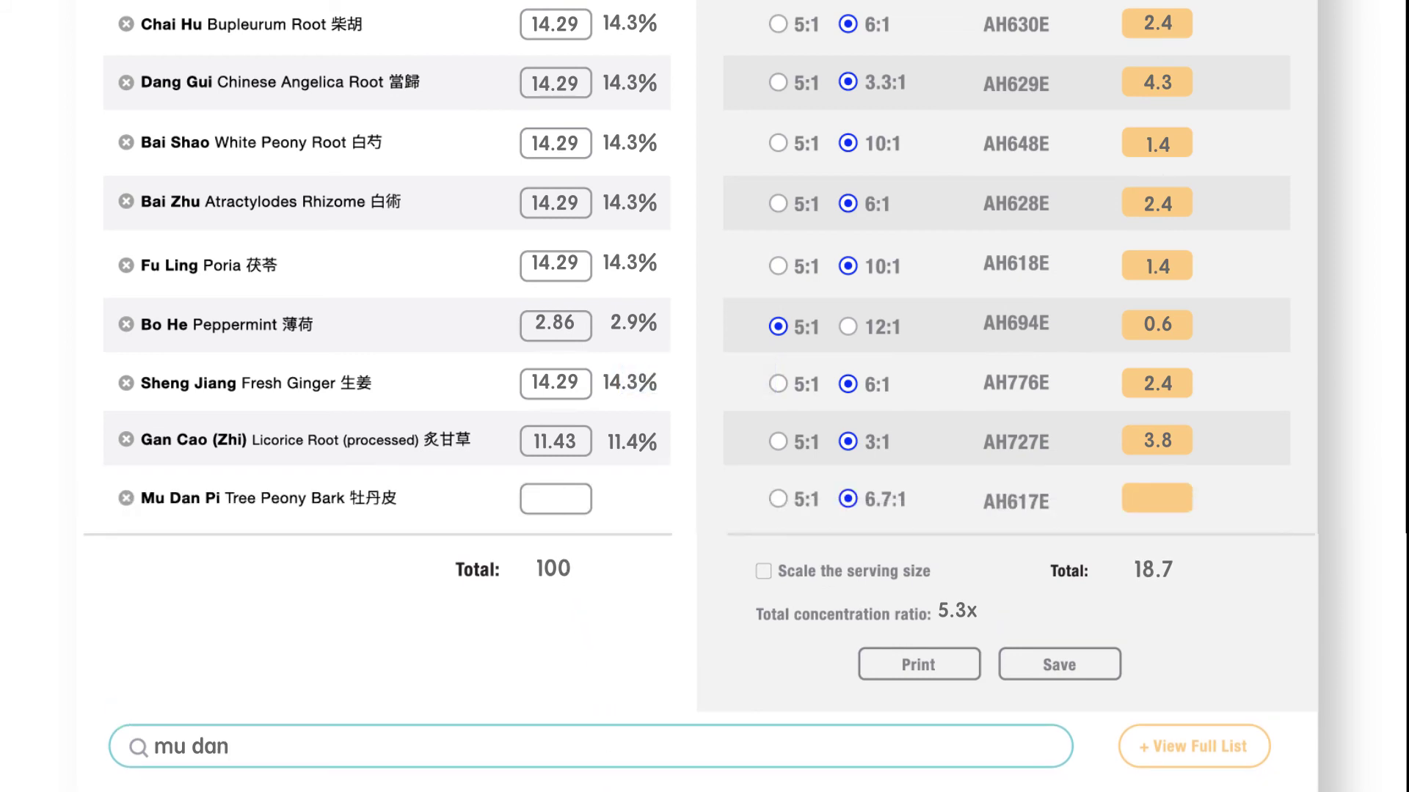
{"action": "type", "text": "1.6"}
- Search for "zhi zi", add Zhi Zi to the formula and set its amount to 1.2 grams
{"action": "left_click", "coordinate": [151, 746]}
{"action": "type", "text": "z"}
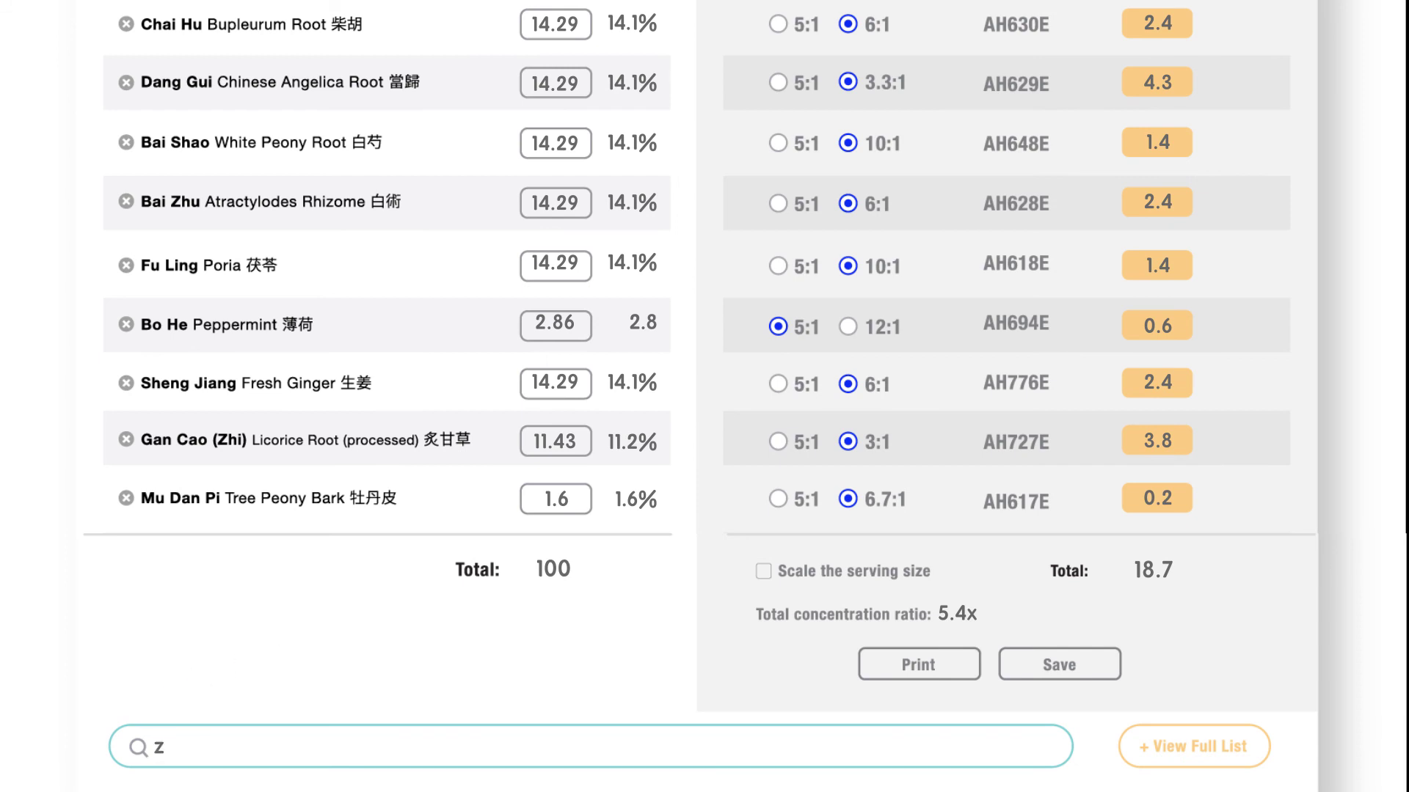
{"action": "type", "text": "hi zi"}
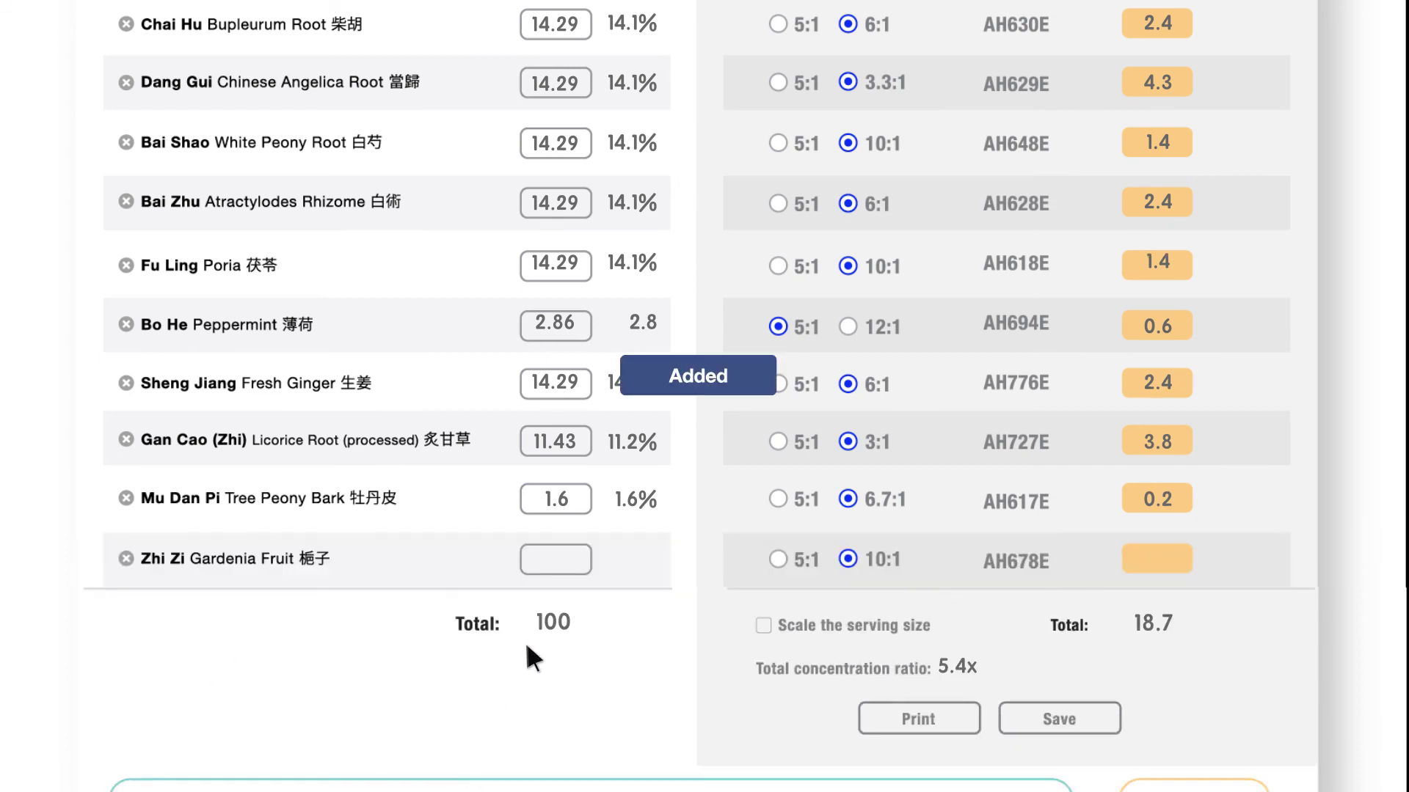
{"action": "left_click", "coordinate": [555, 560]}
{"action": "type", "text": "1.2"}
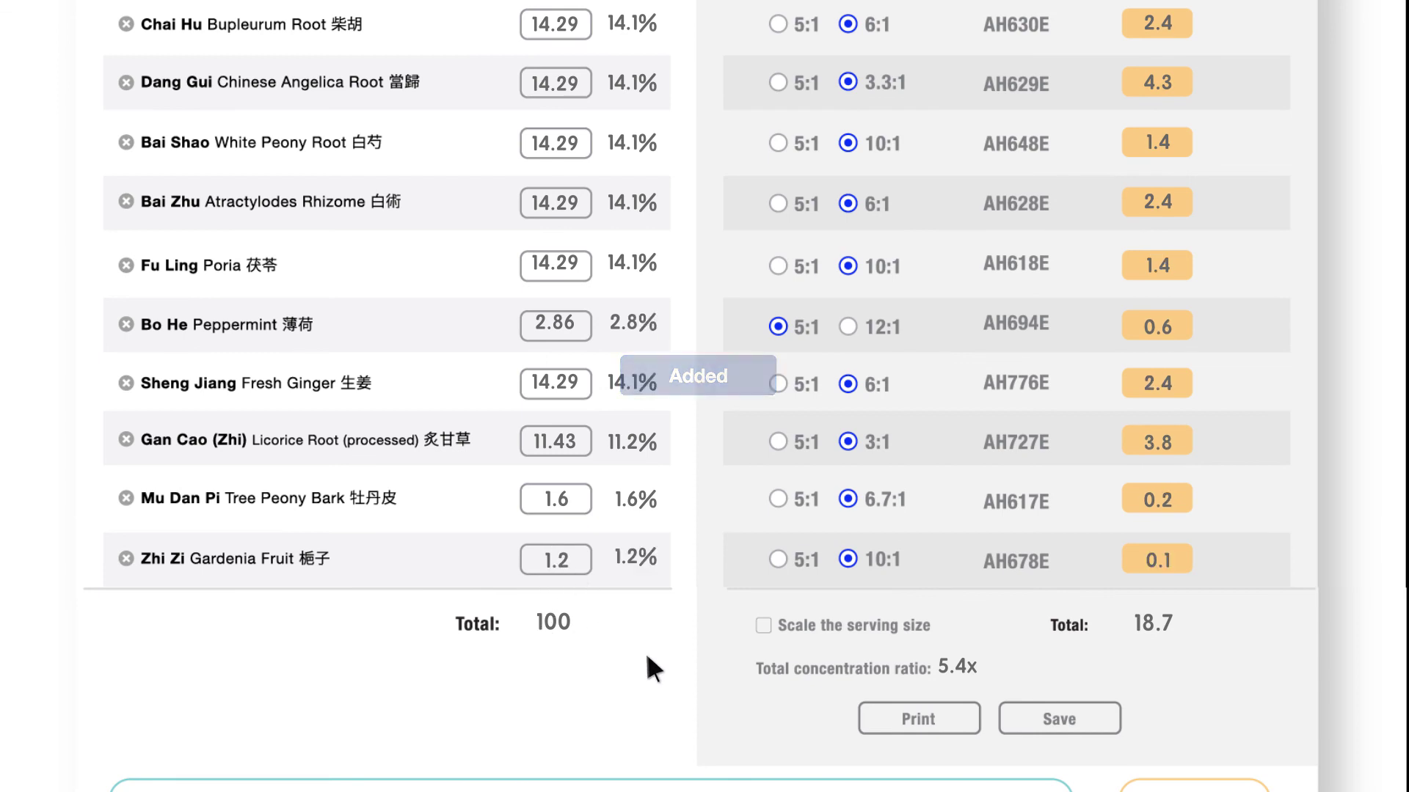
- Save the modified formula under a new name by putting "Jia Wei" in front of the suggested Xiao Yao San and patient name
{"action": "left_click", "coordinate": [1057, 725]}
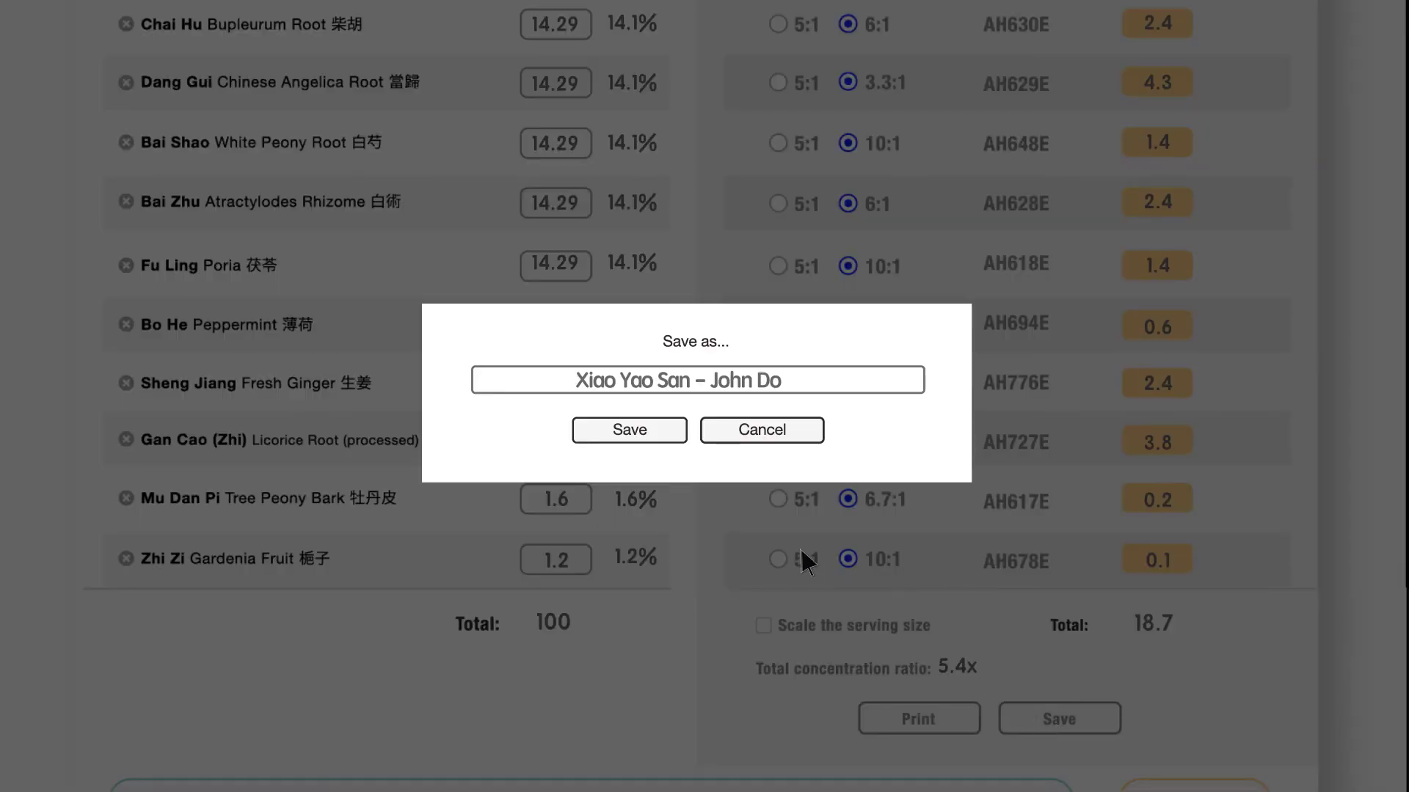
{"action": "left_click", "coordinate": [563, 379]}
{"action": "type", "text": "Jia Wei"}
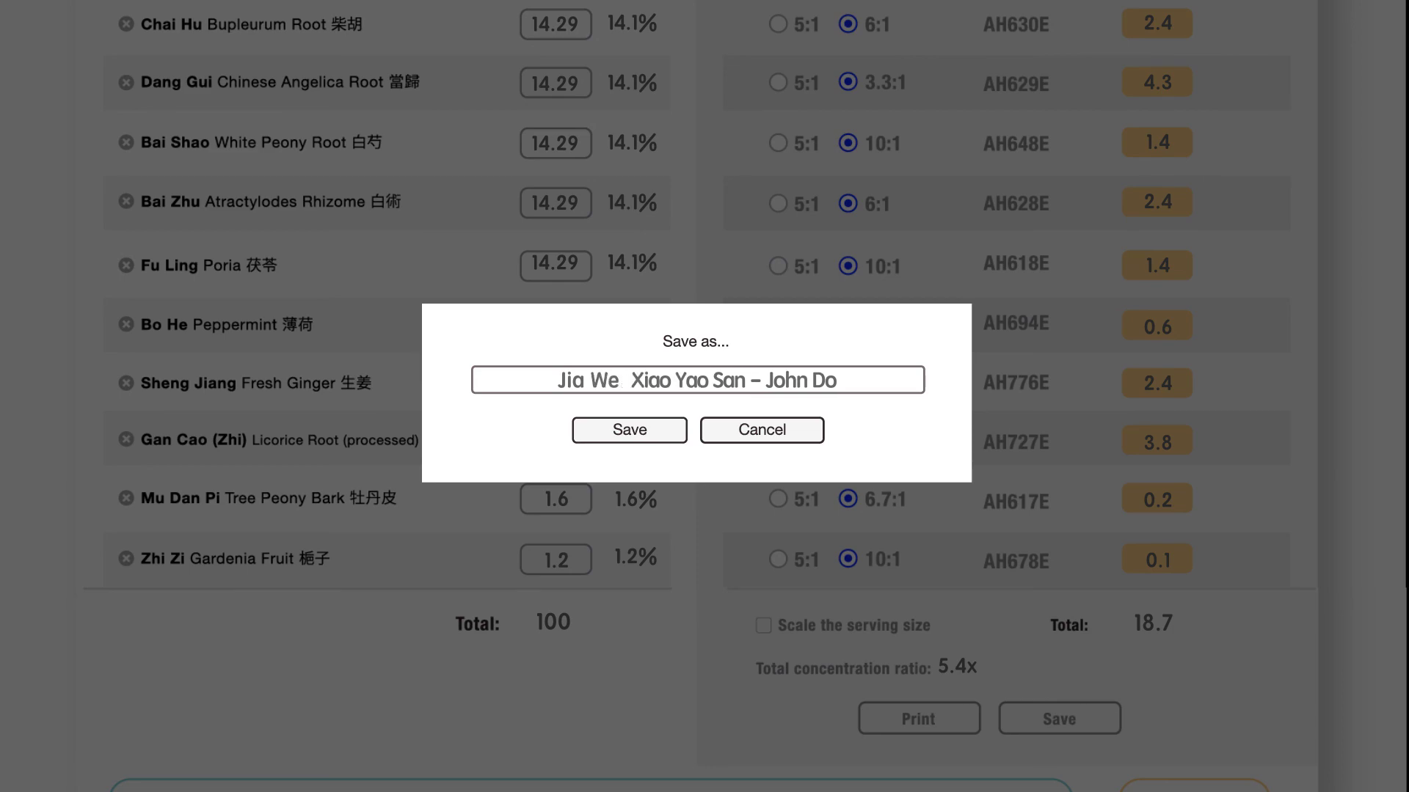
{"action": "key", "text": "Return"}
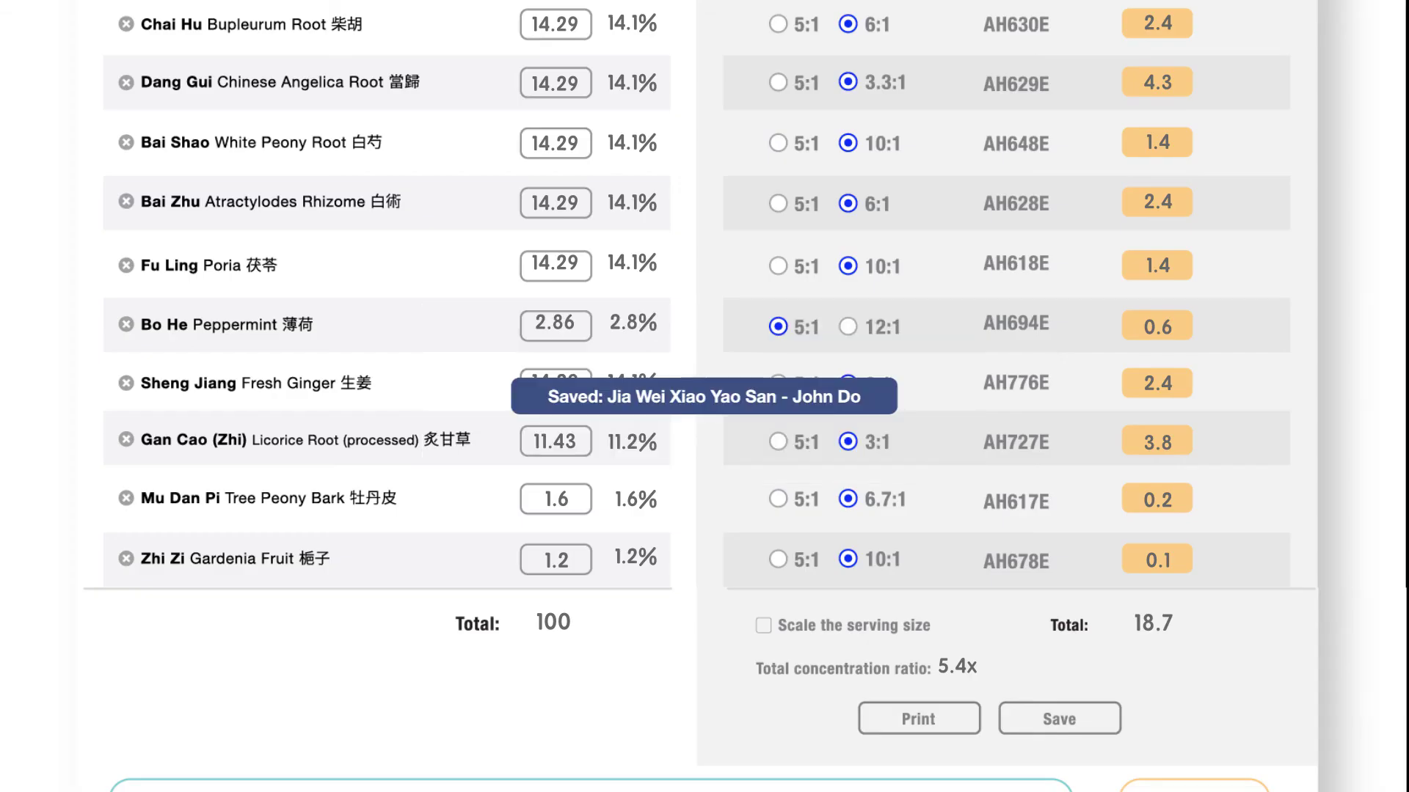